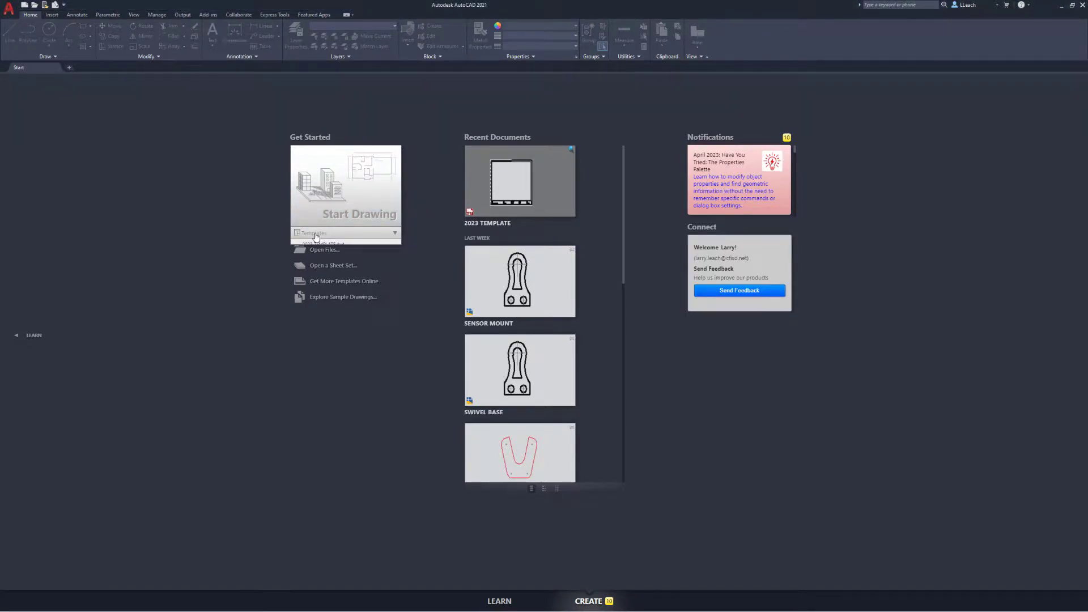
- Start a new drawing from the acad.dwt template
left_click(313, 234)
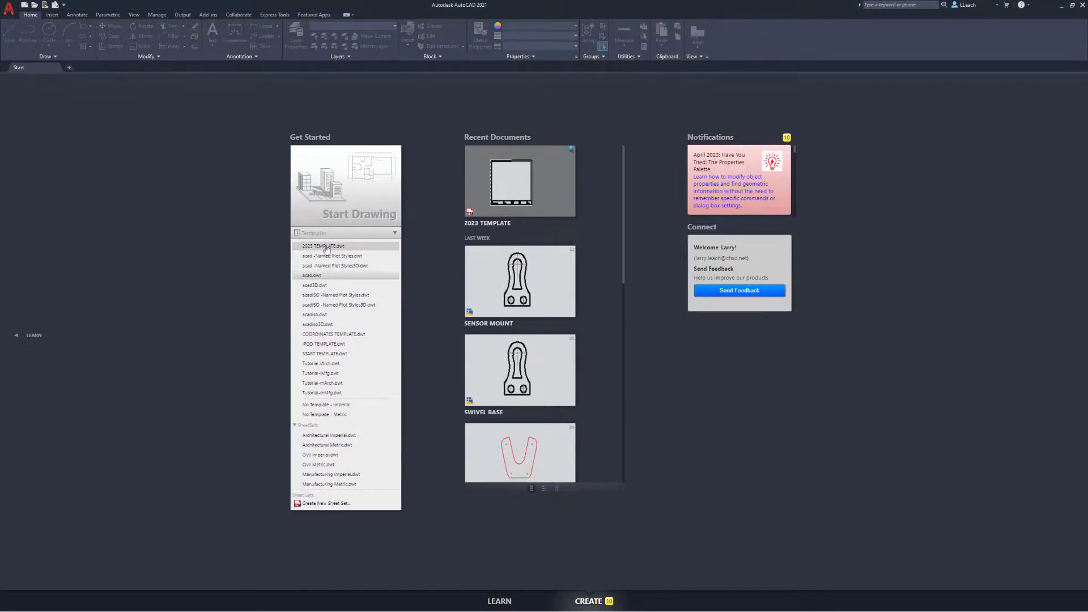
left_click(320, 277)
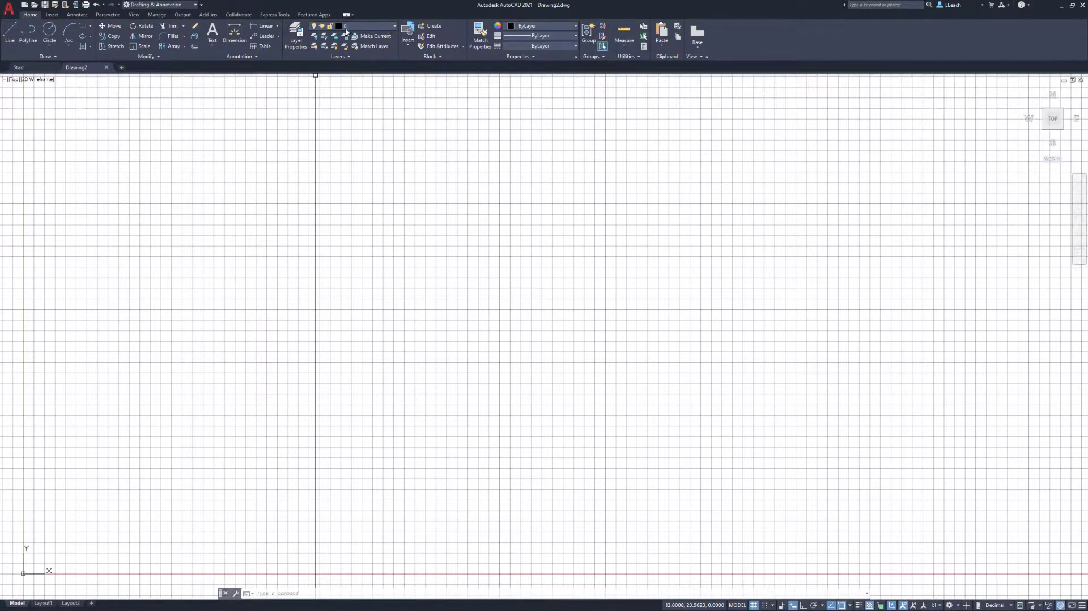
- Create a layer named OBJECT with the color red and a 0.30 mm lineweight
left_click(296, 45)
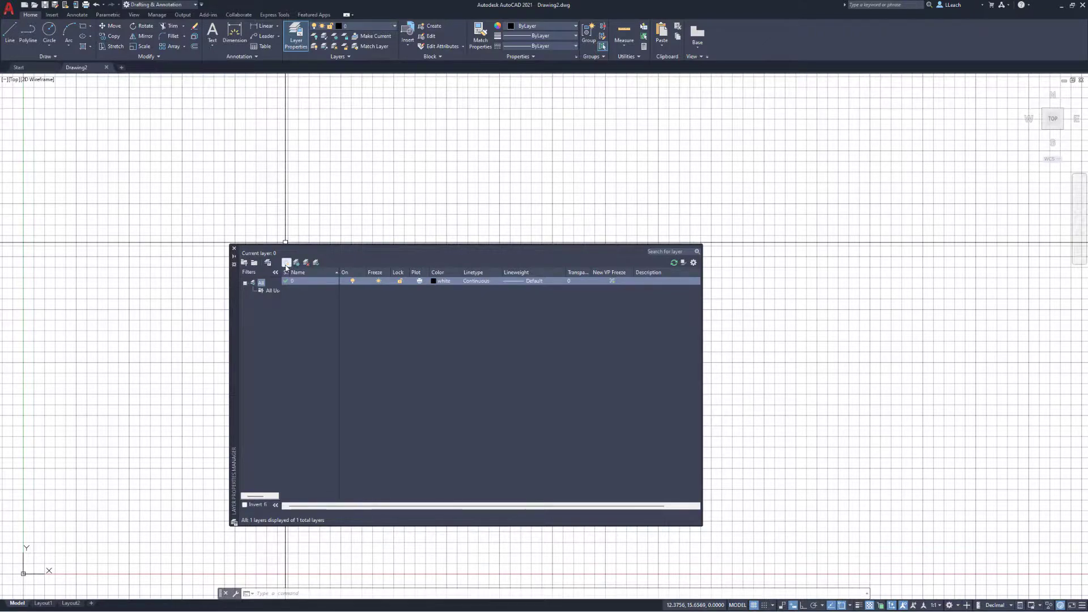
left_click(287, 264)
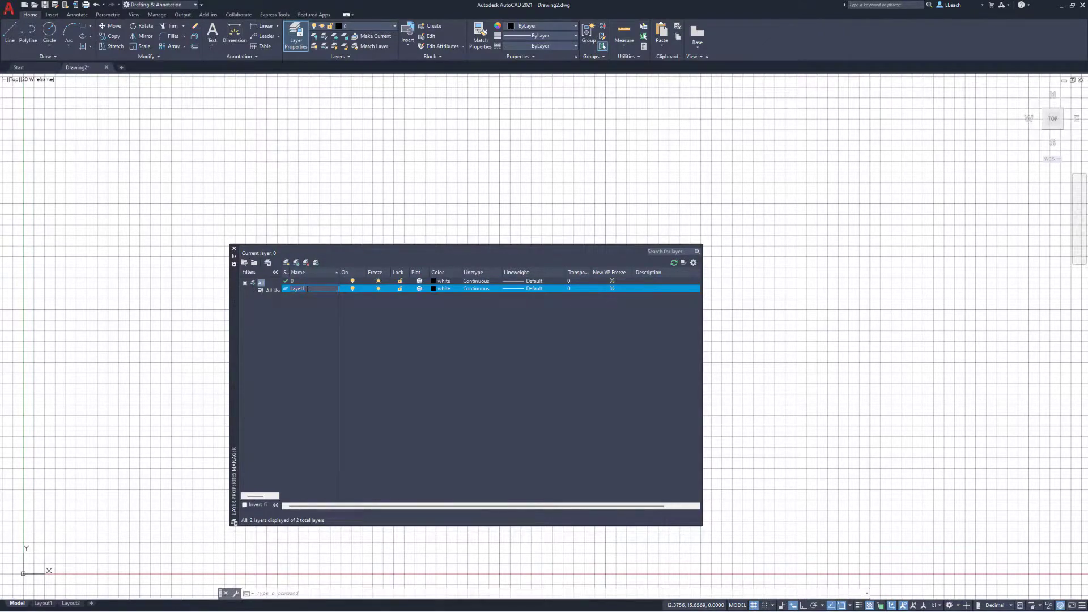
type("OBJECT")
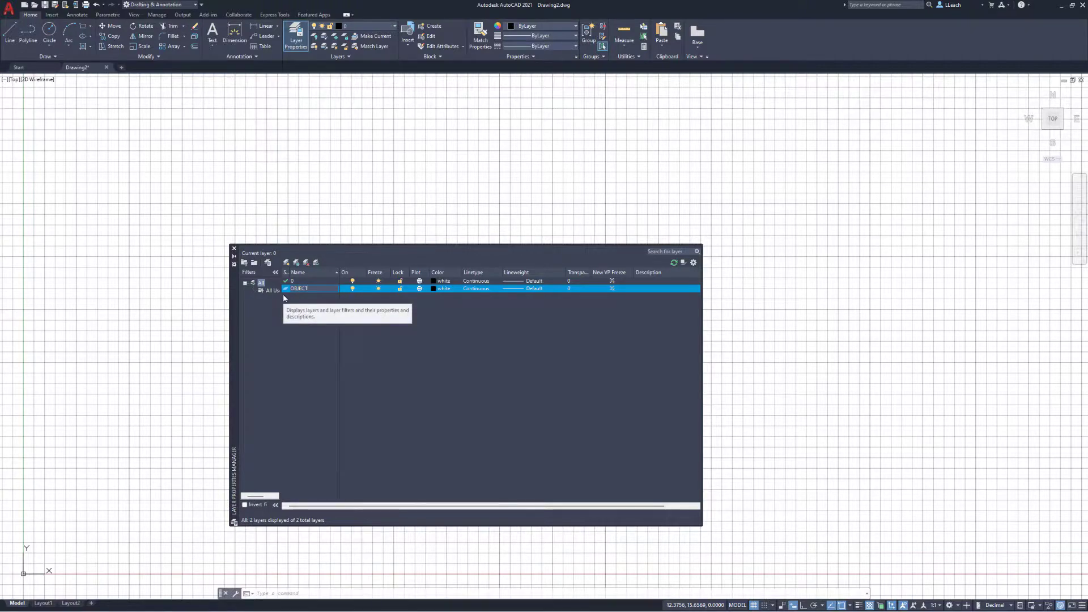
left_click(434, 289)
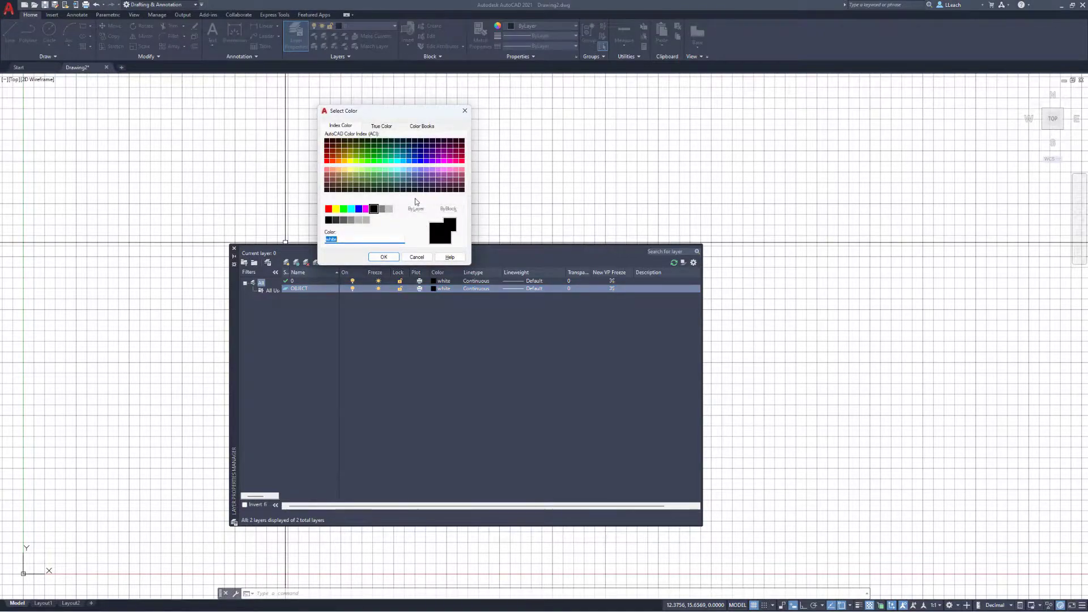
left_click(328, 209)
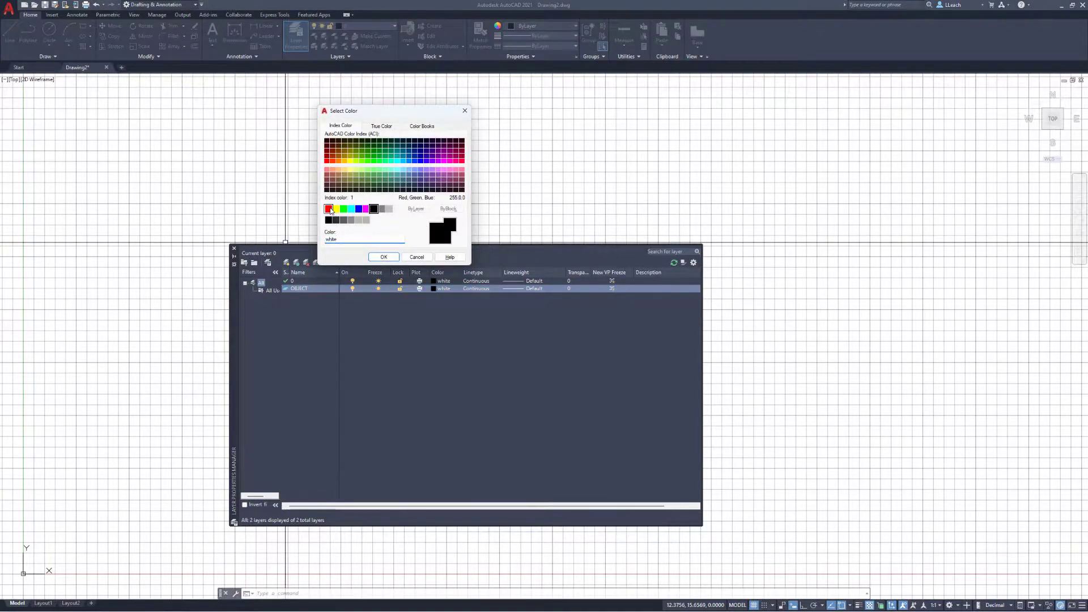
left_click(384, 257)
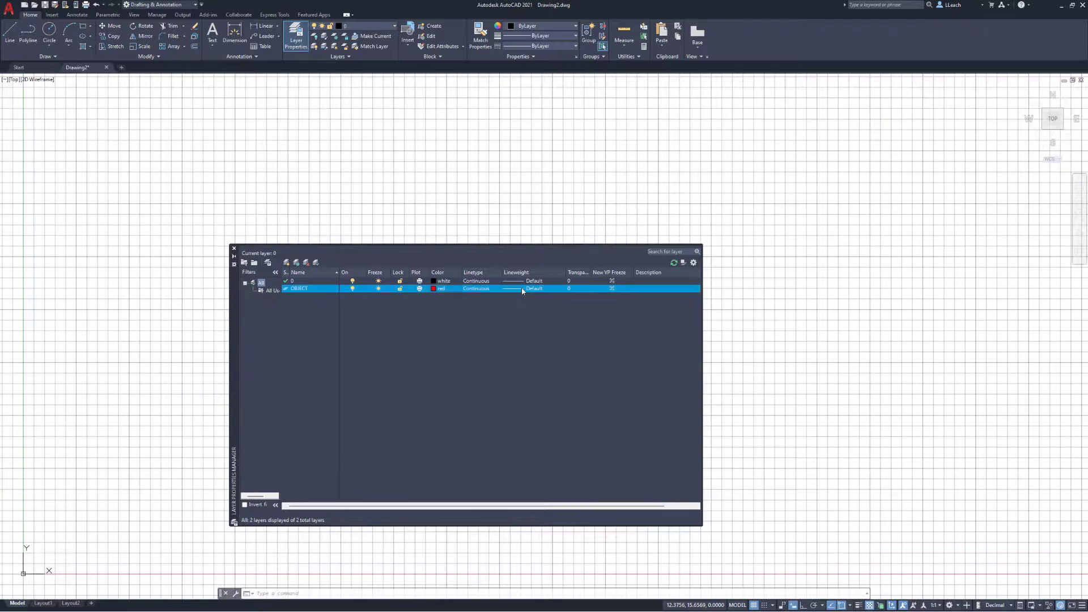
left_click(523, 290)
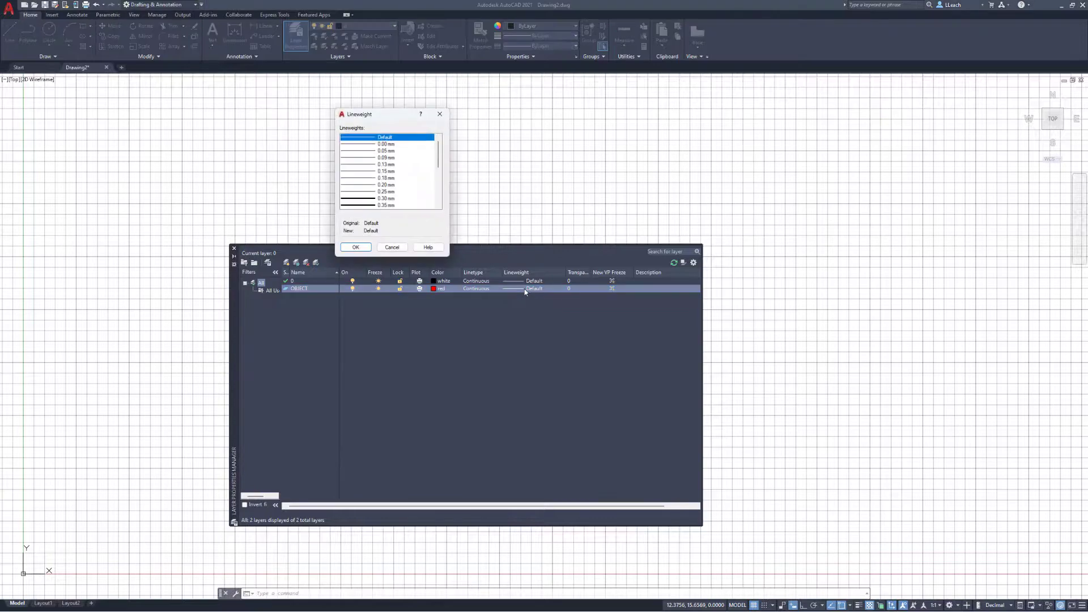
left_click(376, 199)
left_click(356, 247)
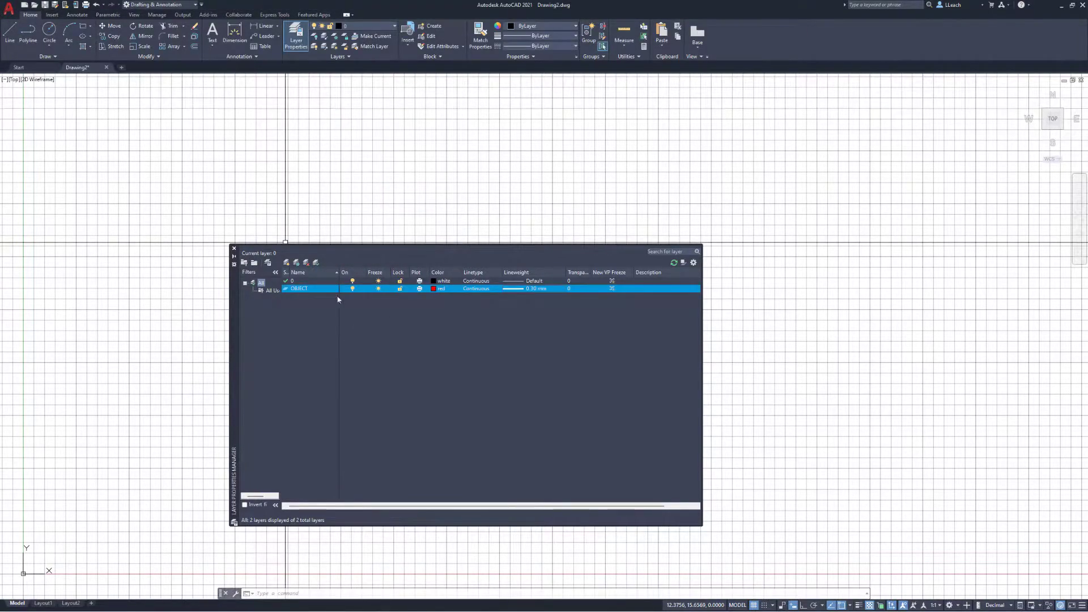
- Make the OBJECT layer current and turn on the lineweight display
left_click(316, 264)
left_click(235, 249)
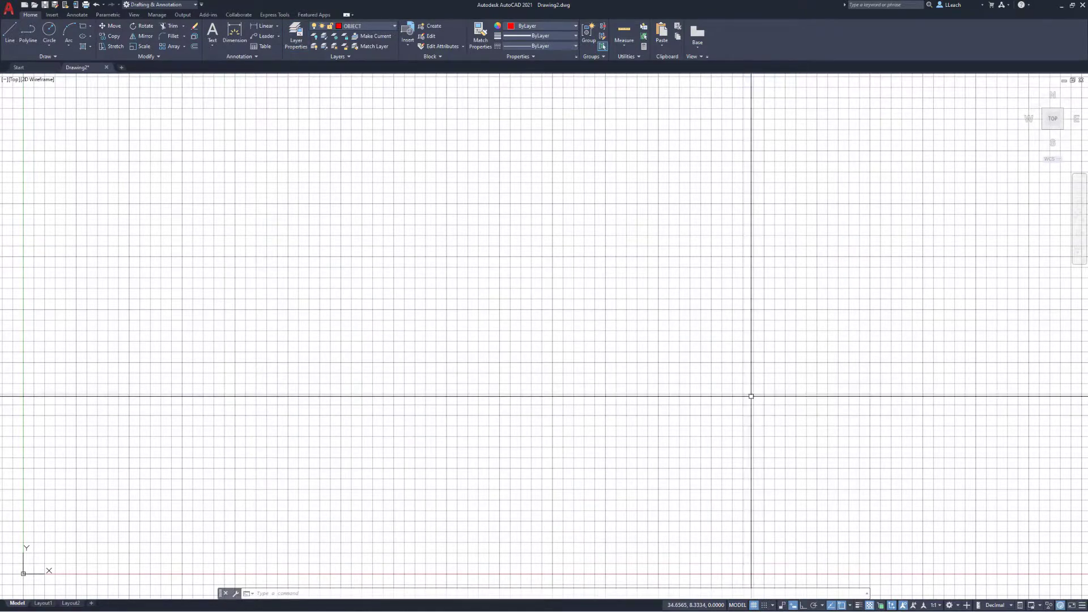
left_click(858, 606)
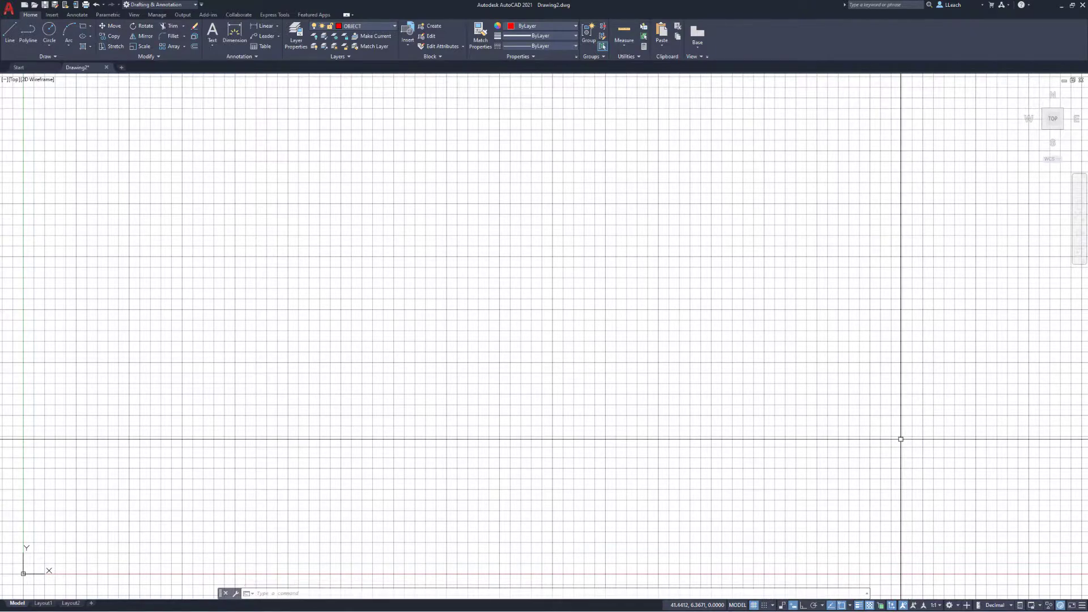
- Configure the drawing units to Decimal length with 0.00 precision and an insertion scale in millimeters
type("uni")
key("Return")
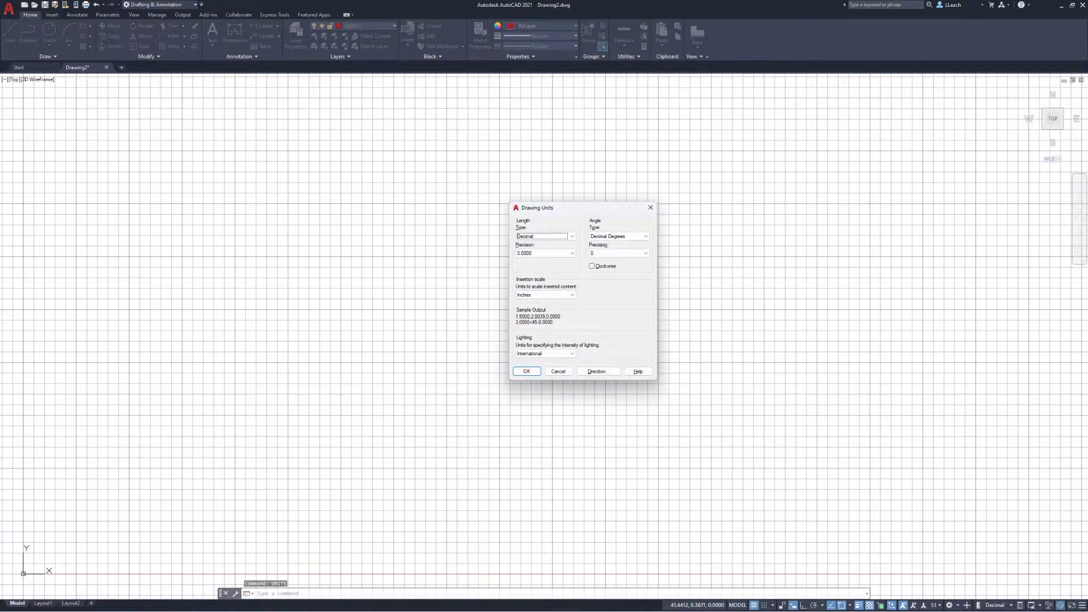
left_click(574, 236)
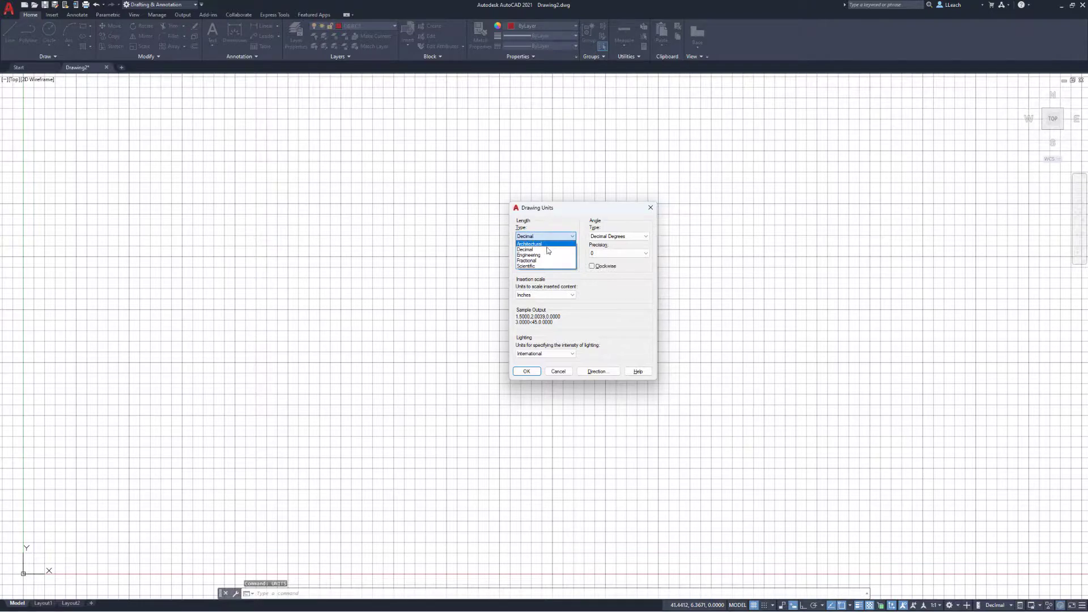
left_click(538, 250)
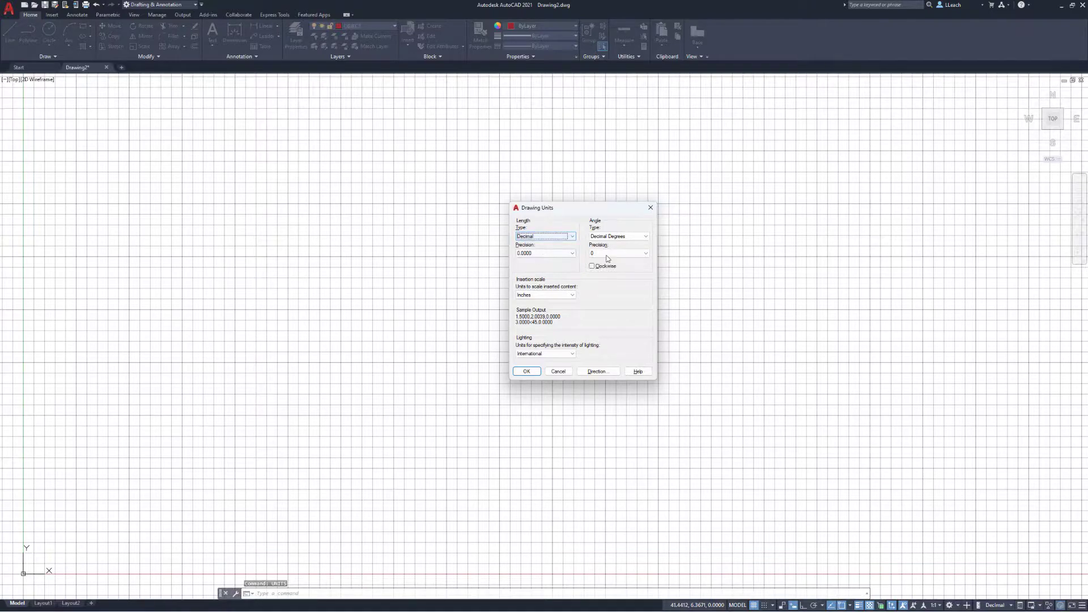
left_click(533, 295)
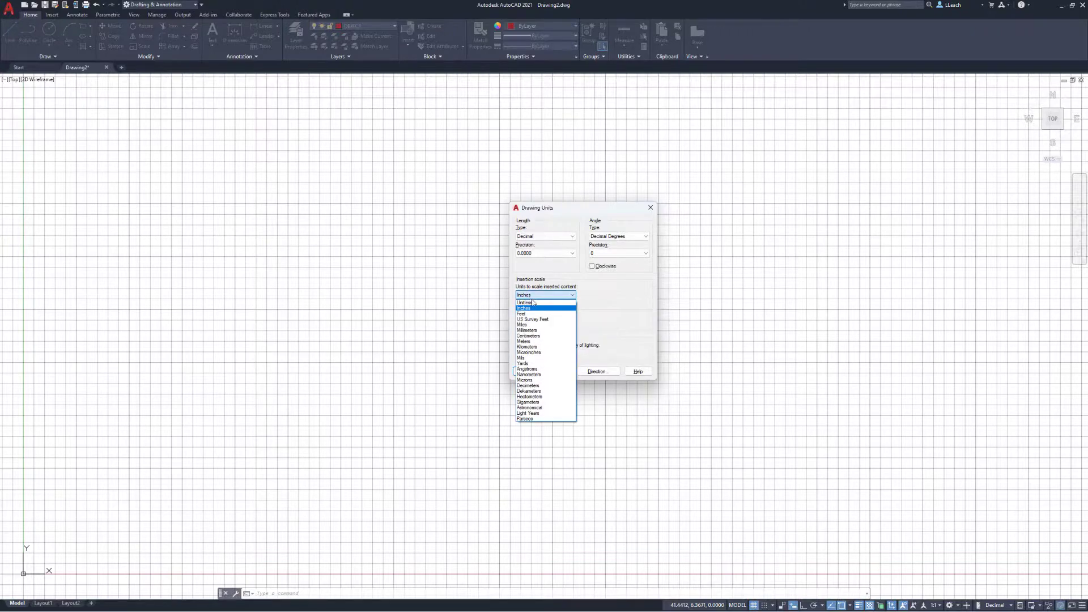
left_click(519, 330)
left_click(561, 254)
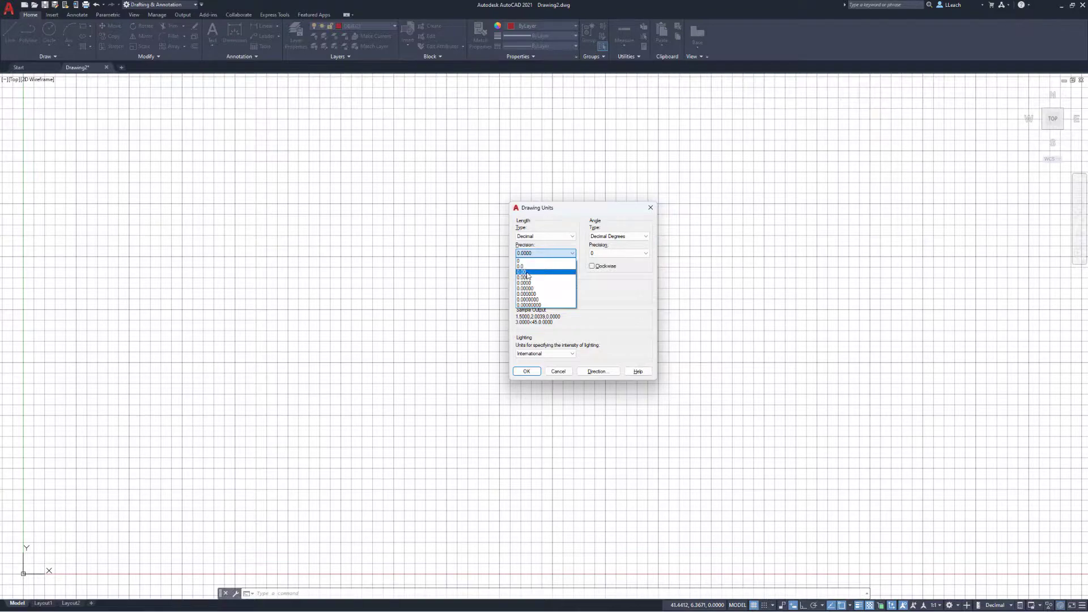
left_click(528, 273)
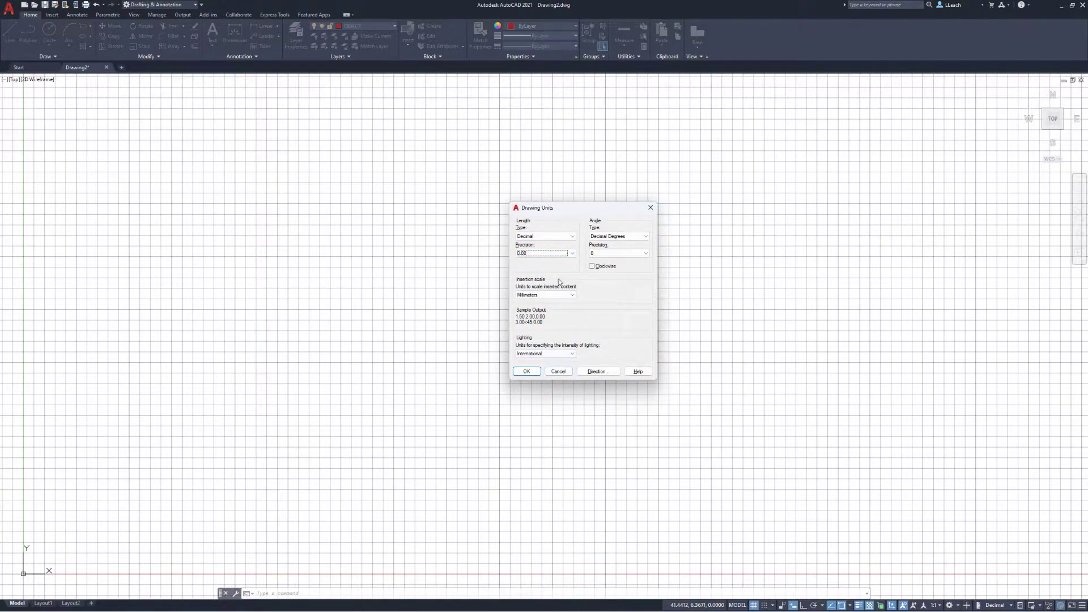
left_click(527, 372)
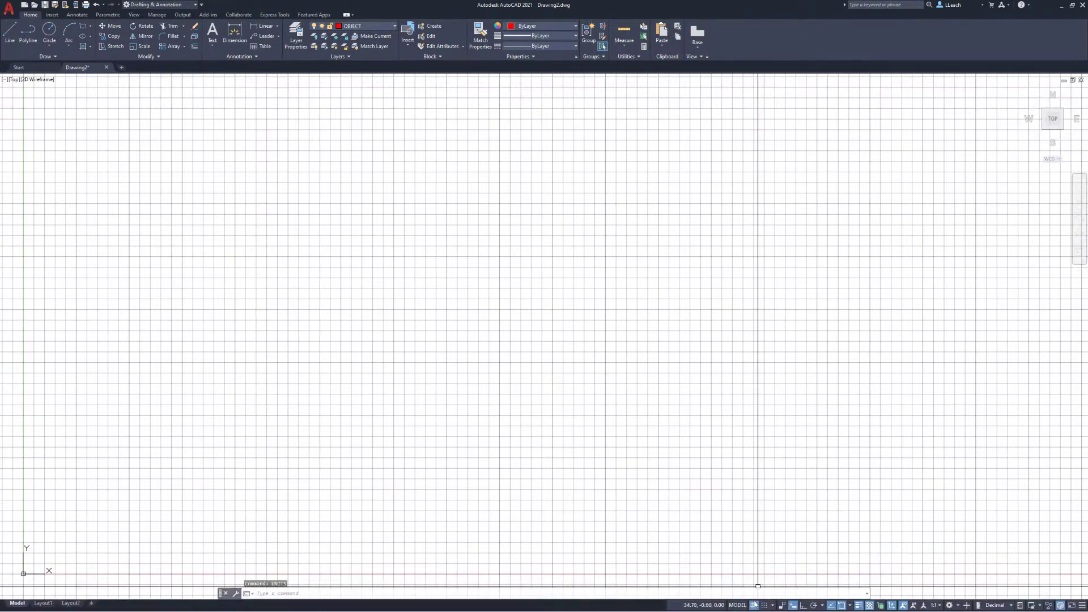
- Turn off the grid and draw a center-radius circle with a radius of 62.5 in the drawing area
left_click(754, 606)
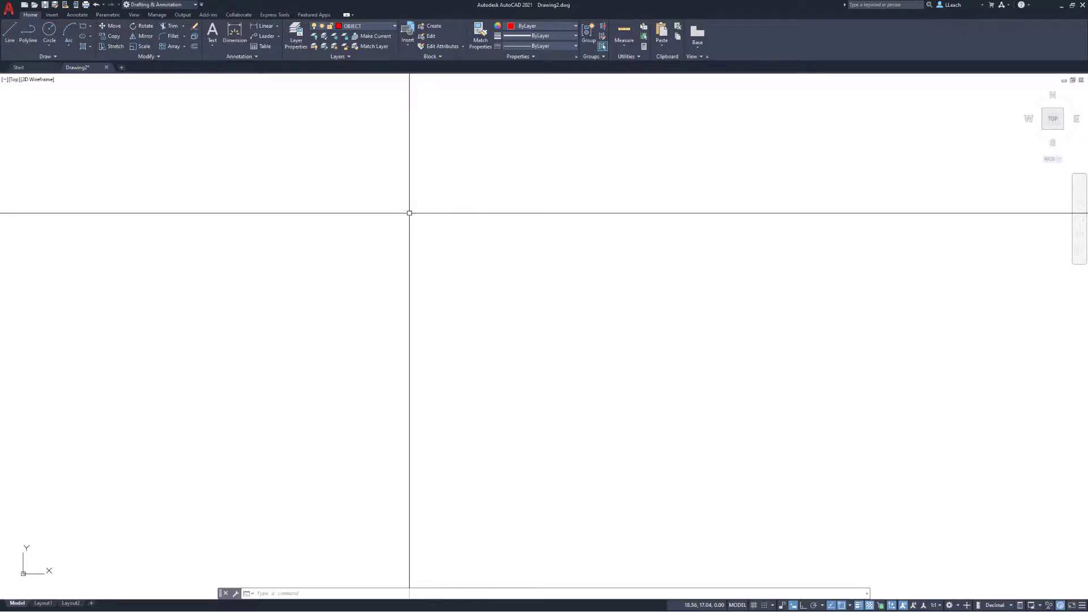
left_click(51, 45)
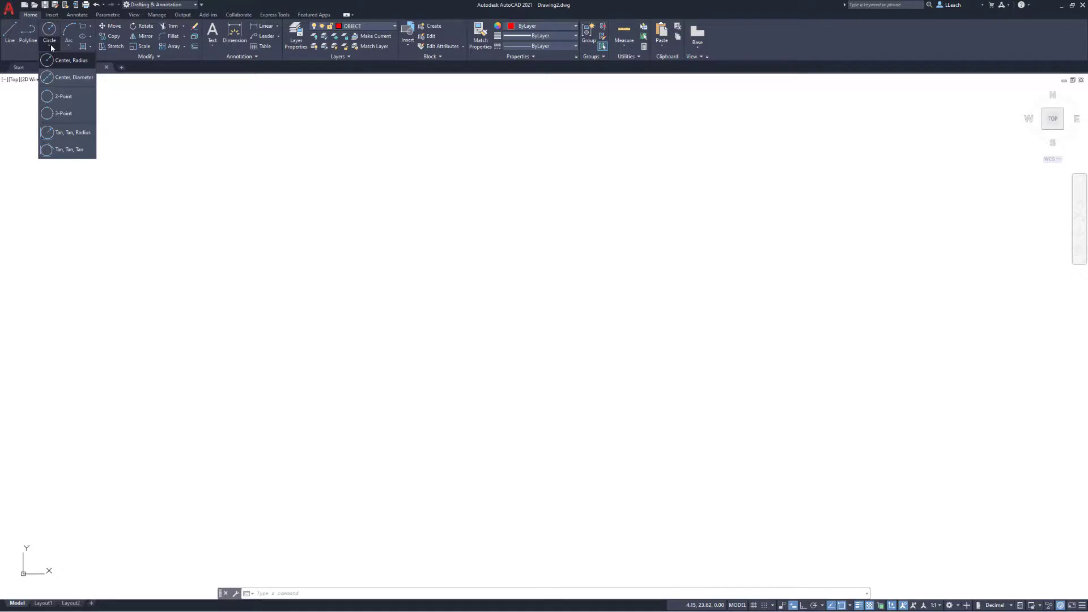
left_click(65, 60)
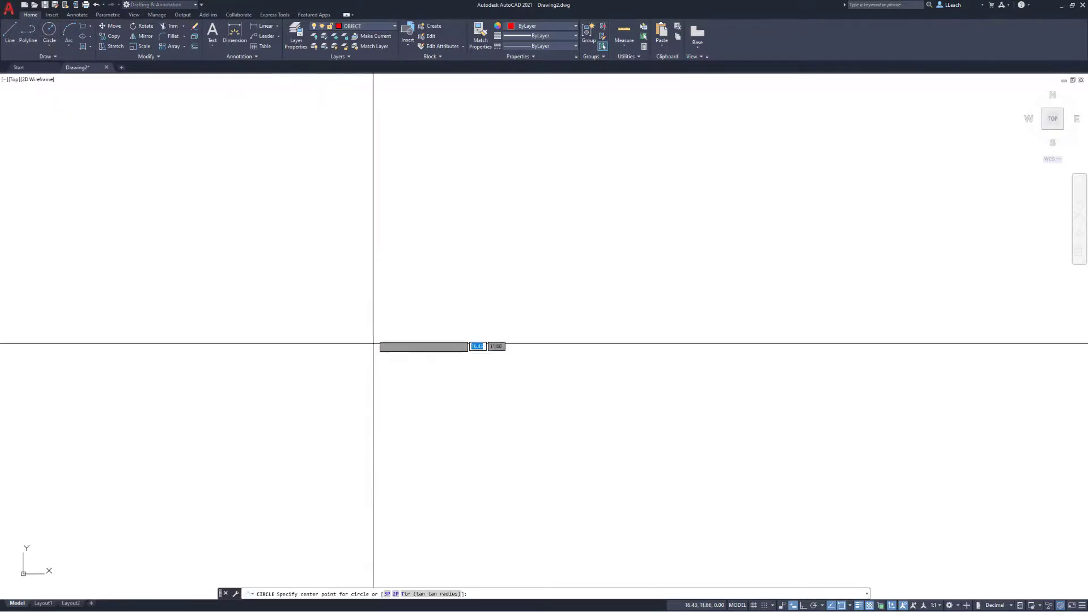
left_click(554, 373)
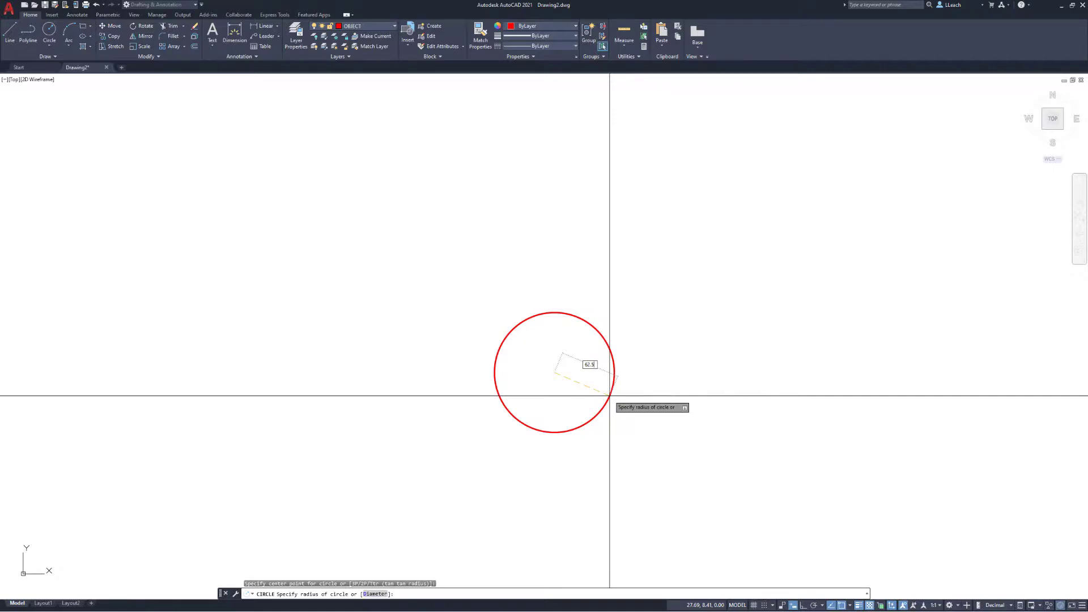
key("Return")
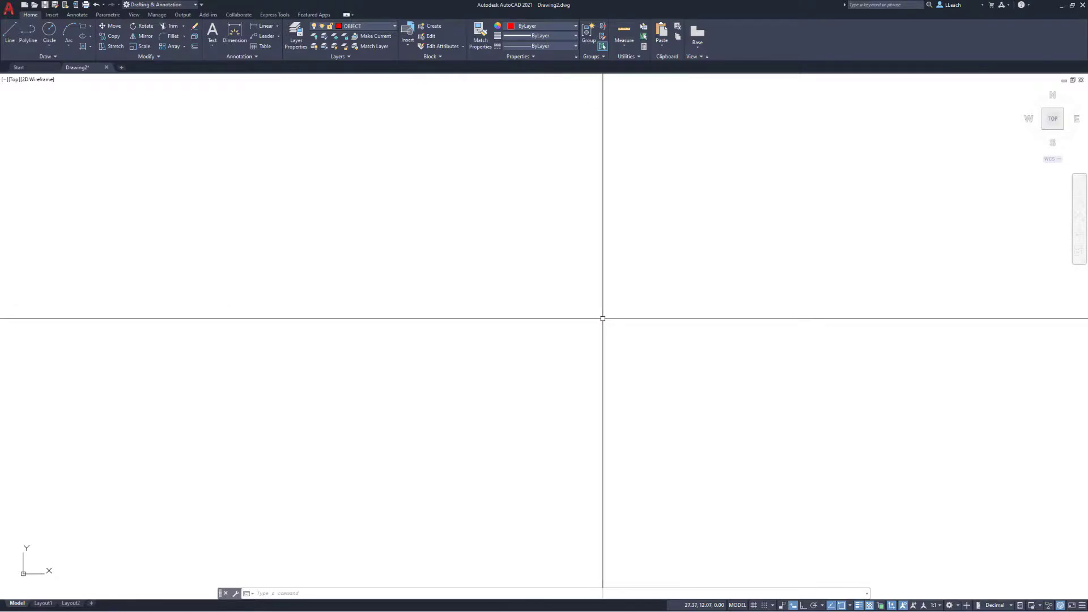
- Draw a second circle with a radius of 130, concentric with the 62.5 radius circle
scroll(598, 321, "down", 6)
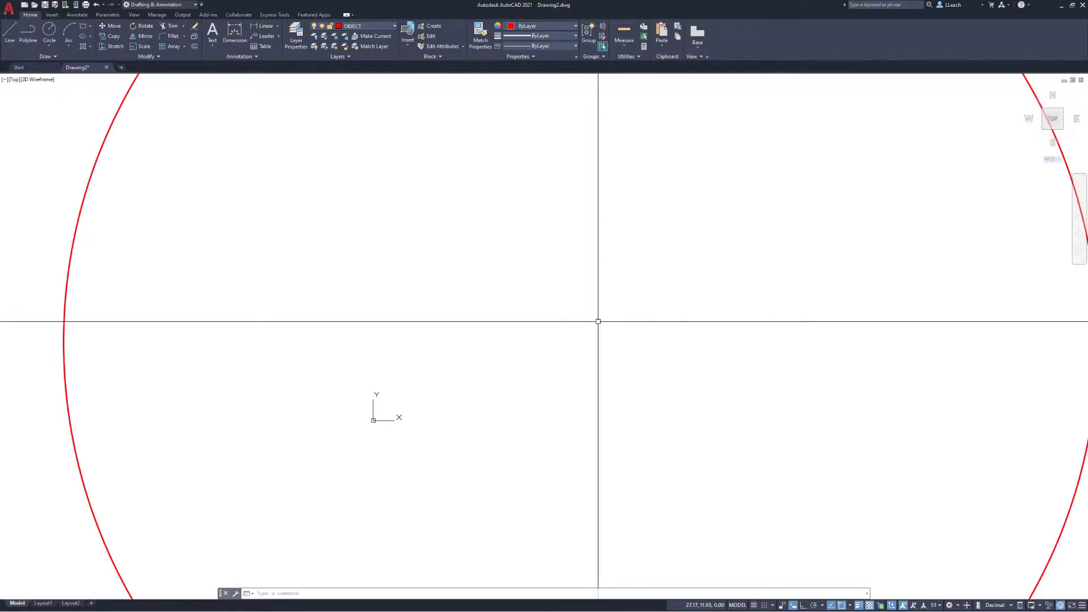
scroll(598, 321, "down", 4)
mouse_move(598, 319)
middle_mouse_down()
mouse_move(561, 325)
mouse_move(551, 315)
middle_mouse_up()
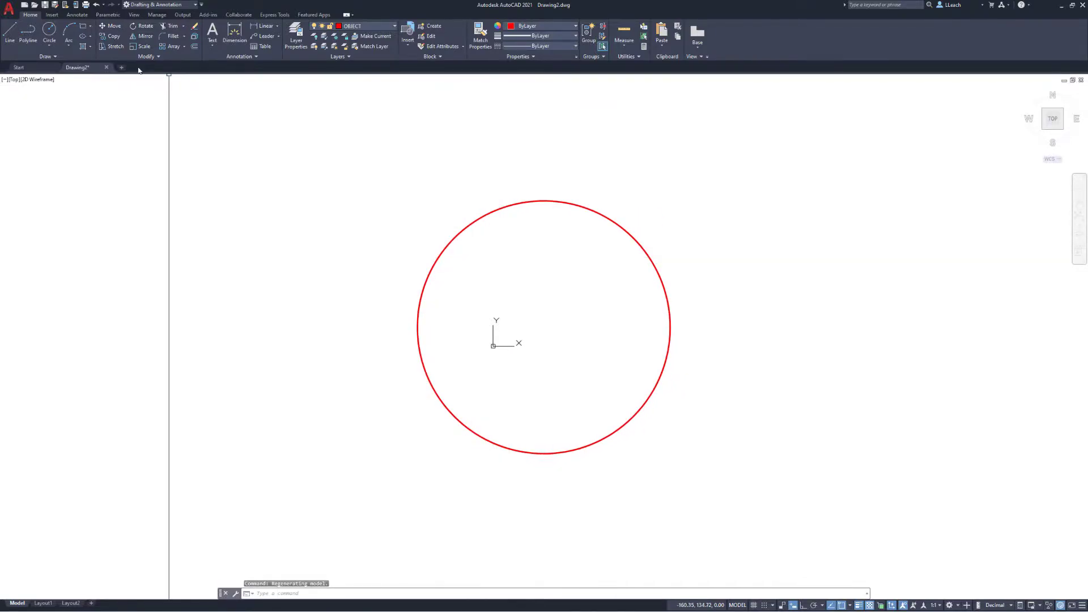
left_click(50, 46)
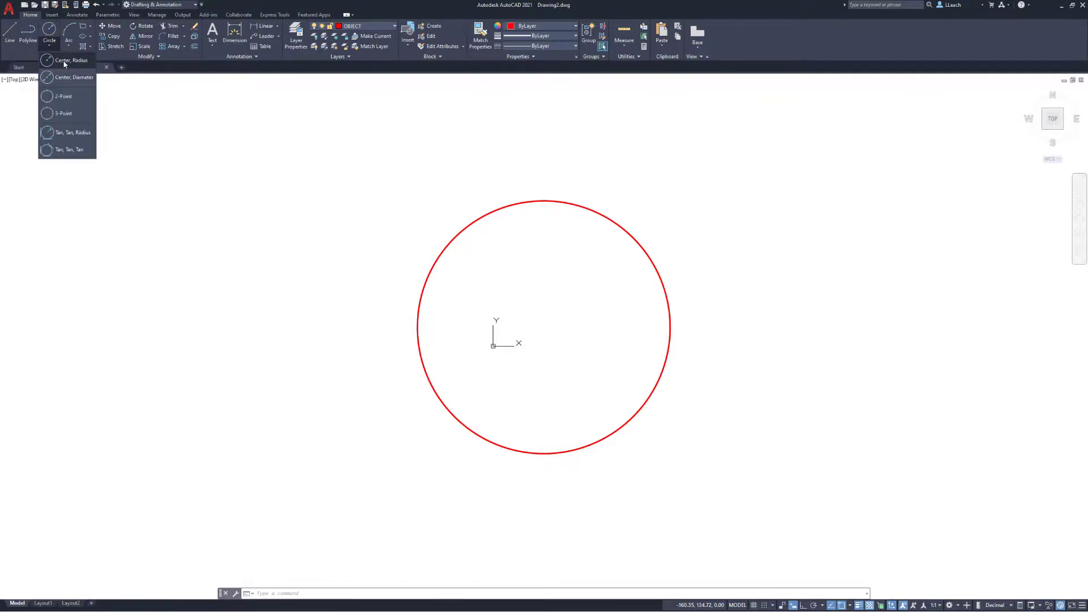
left_click(64, 60)
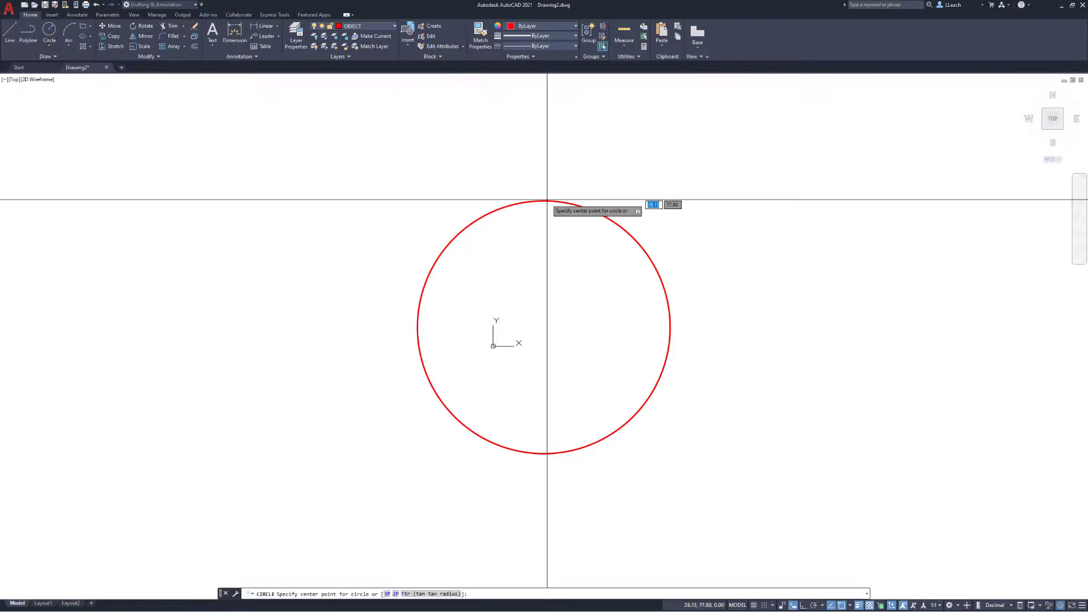
left_click(544, 327)
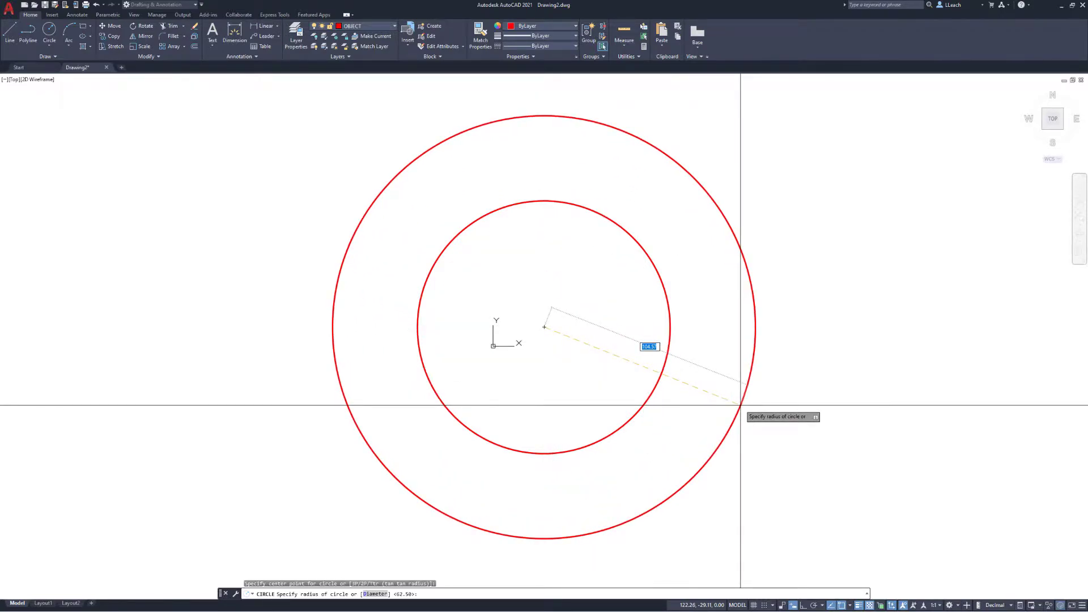
key("BackSpace")
type("130")
key("Return")
- Draw a line from the circles' center 180 straight up, with Ortho mode on
scroll(522, 369, "up", 2)
scroll(522, 369, "down", 8)
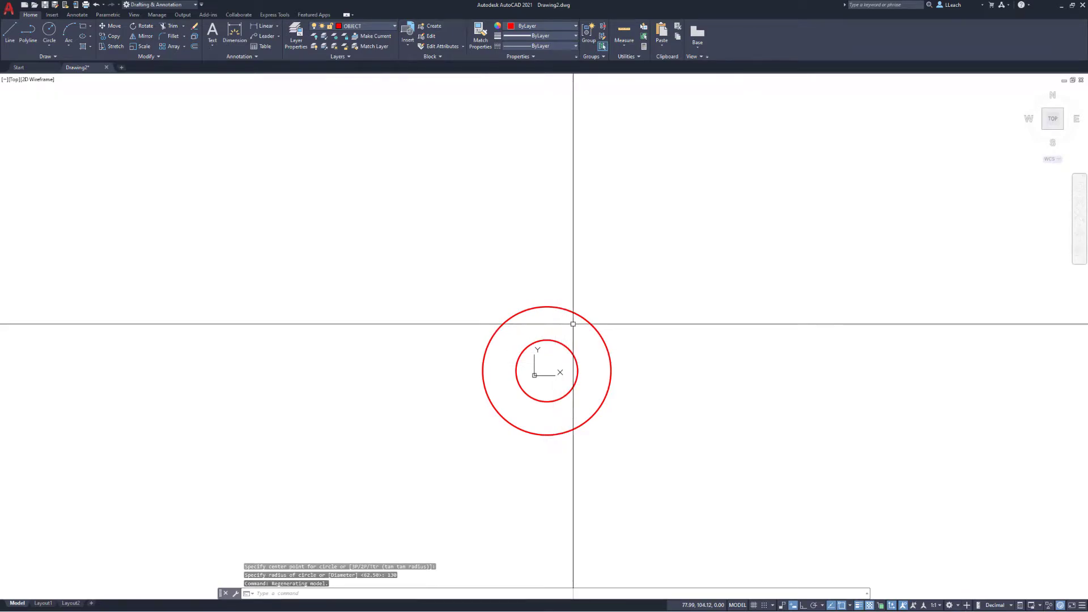
left_click(10, 36)
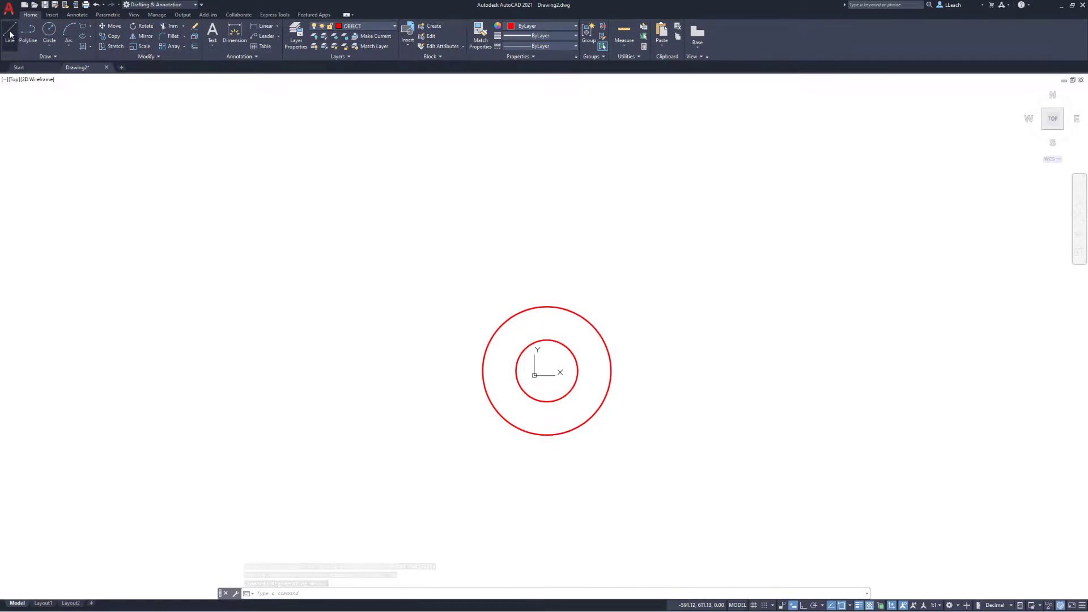
left_click(548, 371)
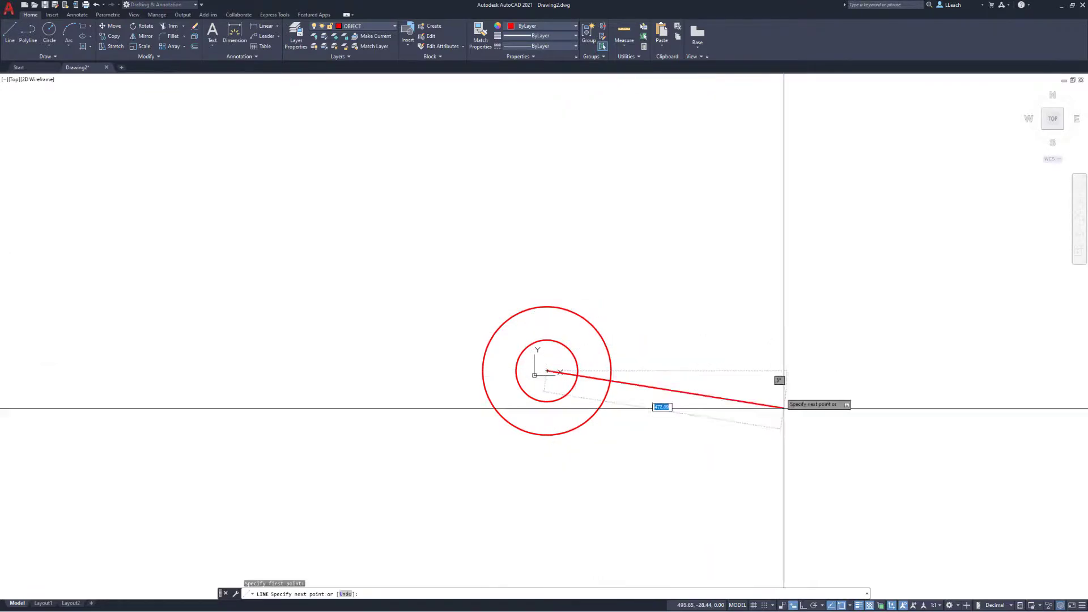
left_click(804, 606)
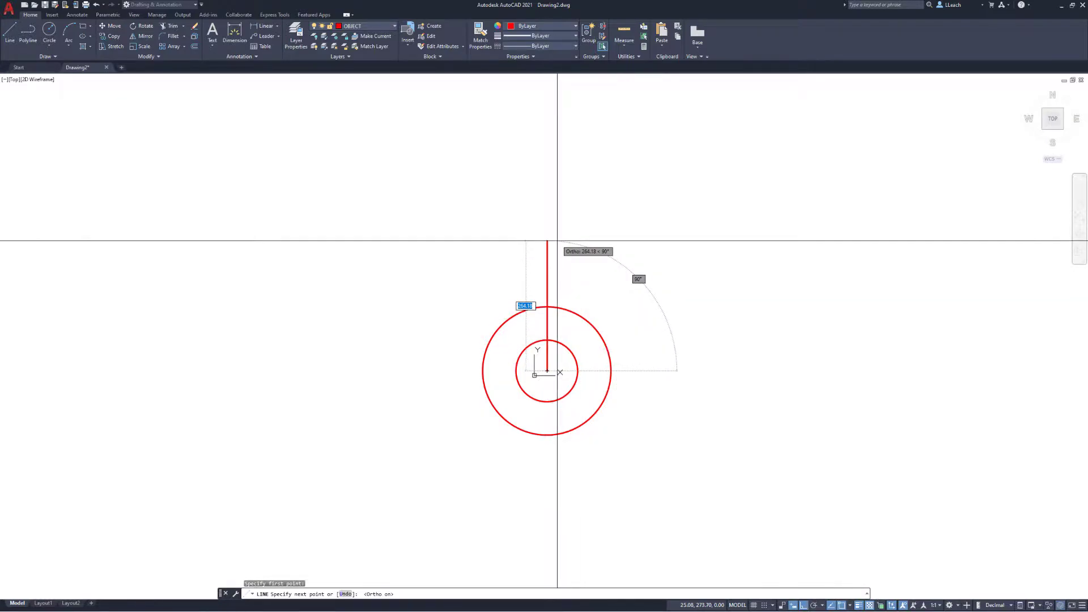
type("1")
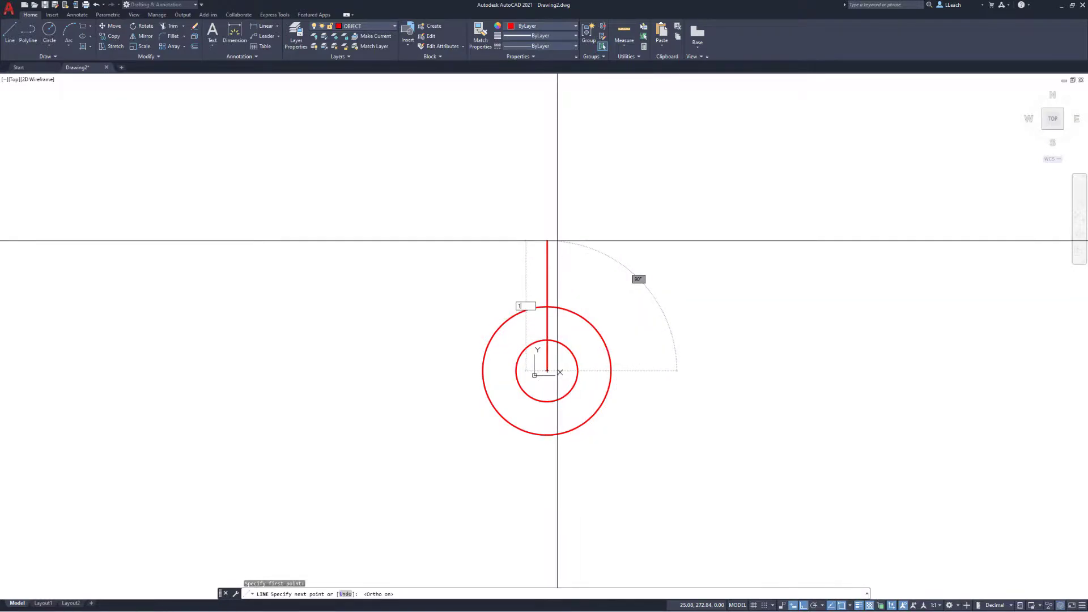
type("80")
key("Return")
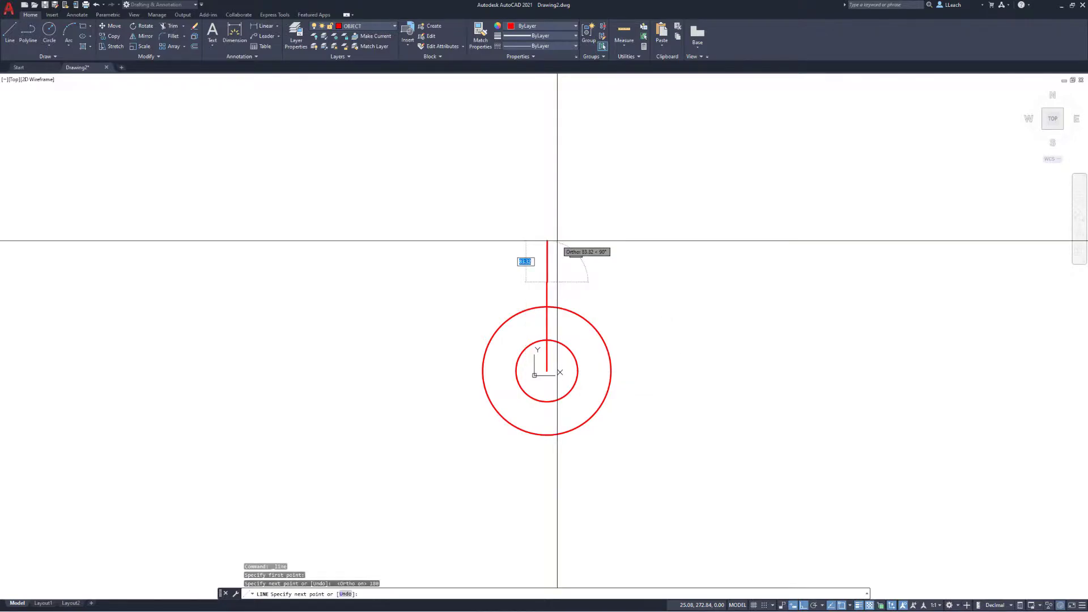
- Finish the line and draw a center-diameter circle with a diameter of 45 centered on the vertical line's upper end
key("Escape")
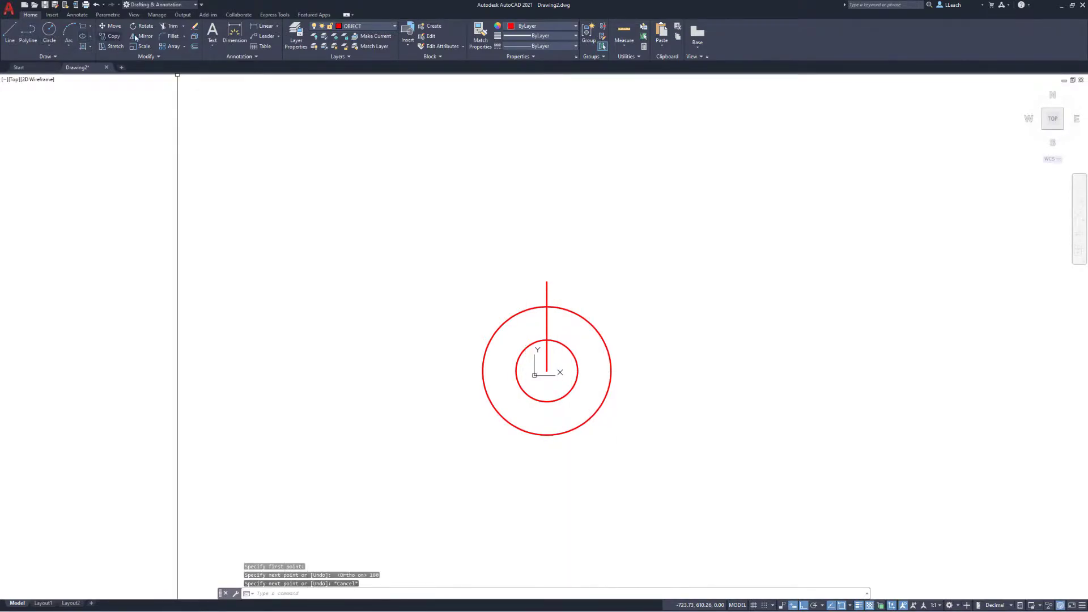
left_click(48, 45)
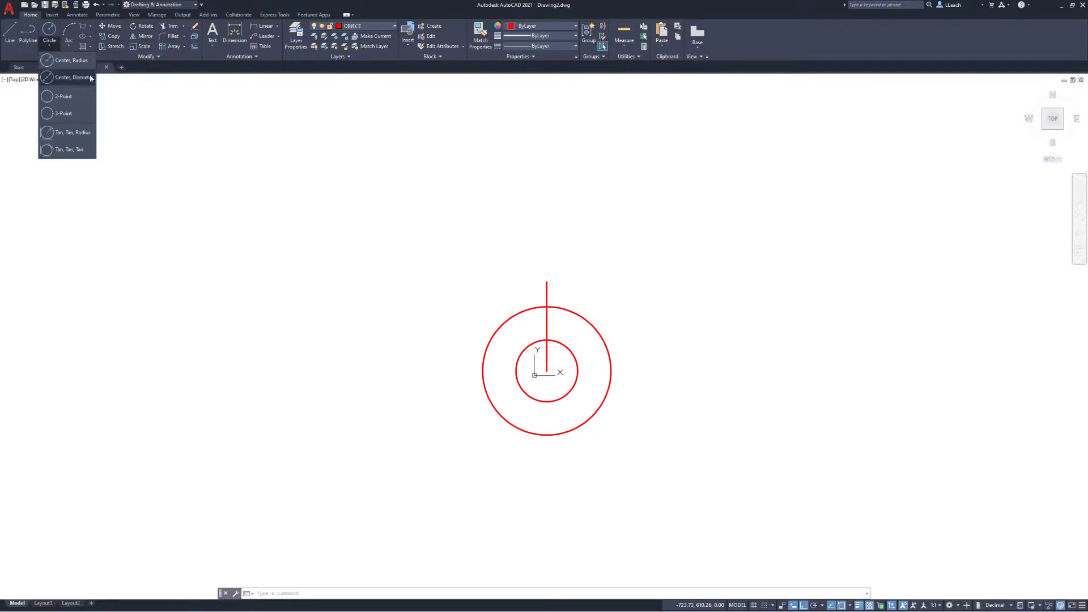
left_click(71, 79)
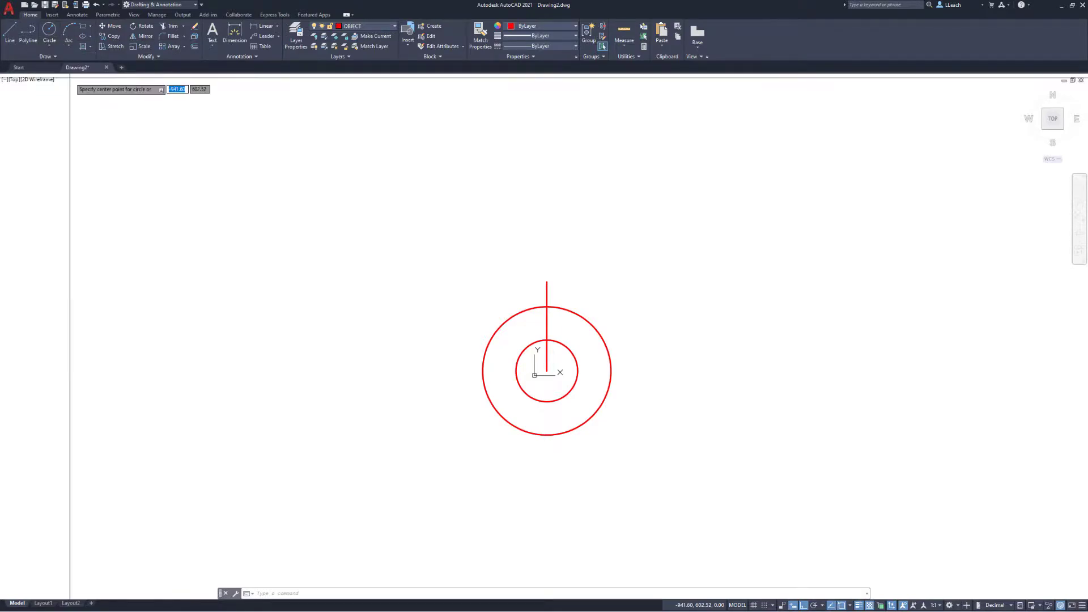
left_click(547, 282)
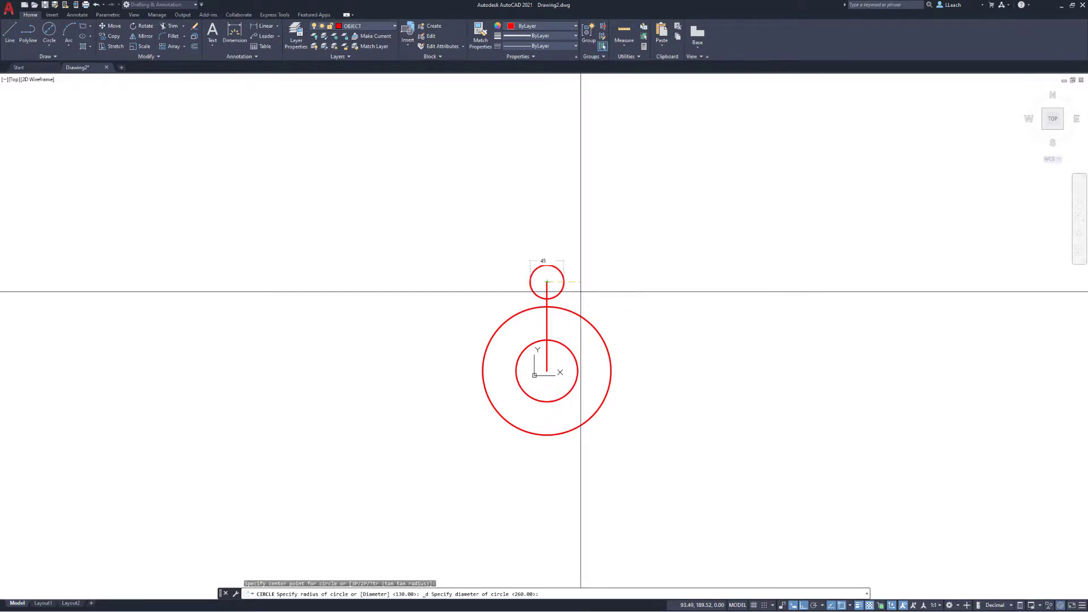
type("45")
key("Return")
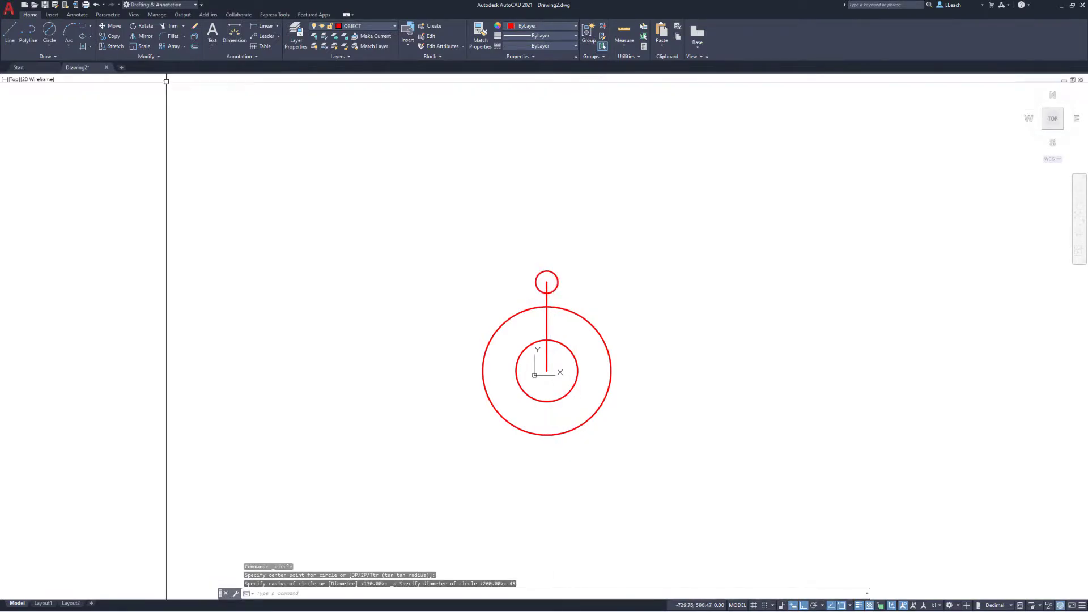
- Draw a center-radius circle with a radius of 50, concentric with the 45 diameter circle
left_click(51, 46)
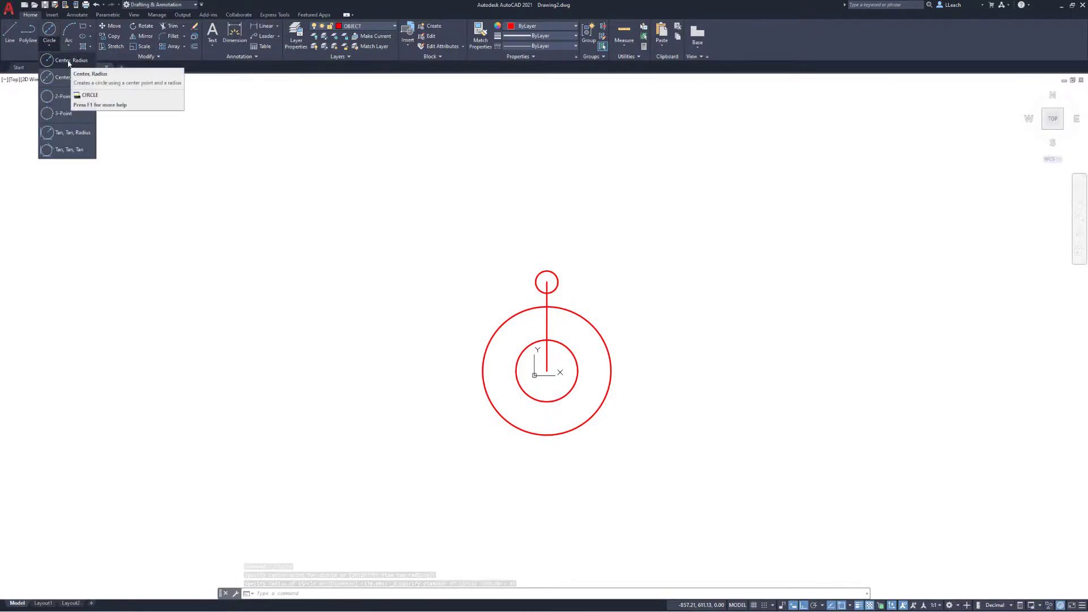
left_click(80, 64)
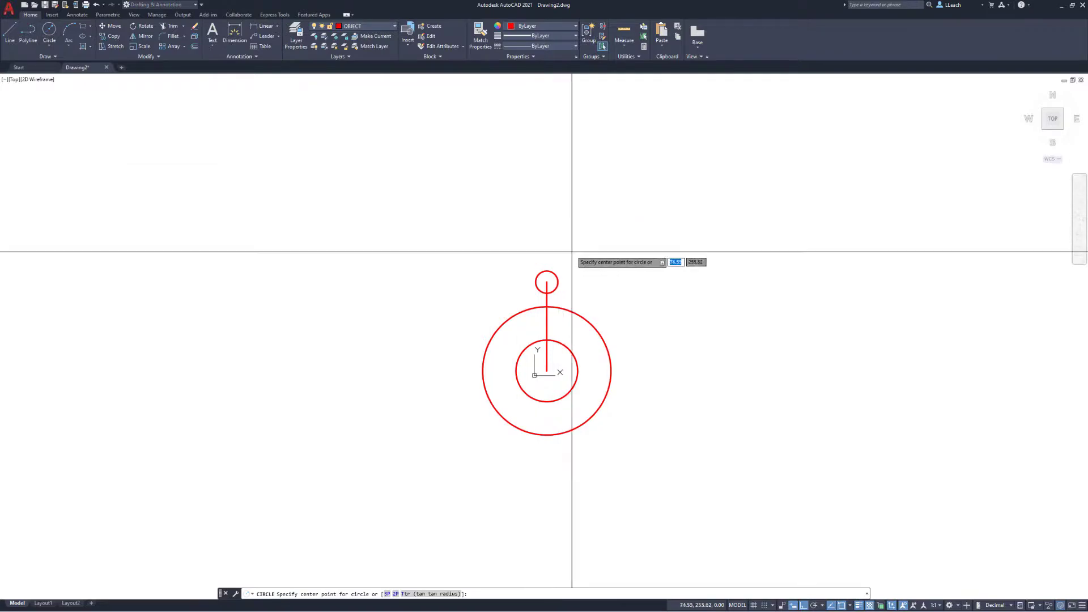
left_click(547, 282)
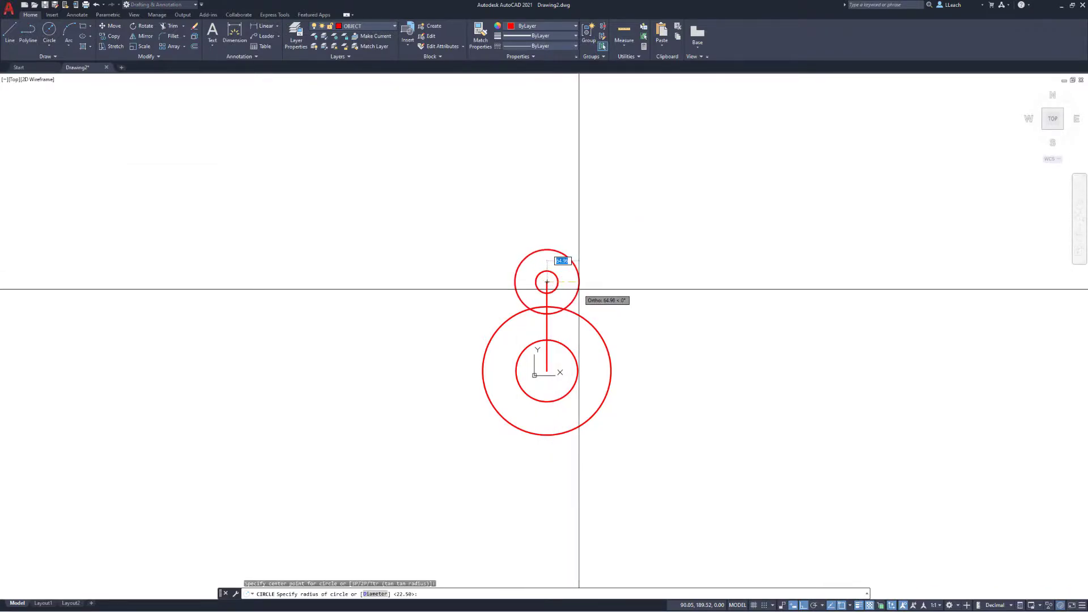
type("50")
key("Return")
key("Escape")
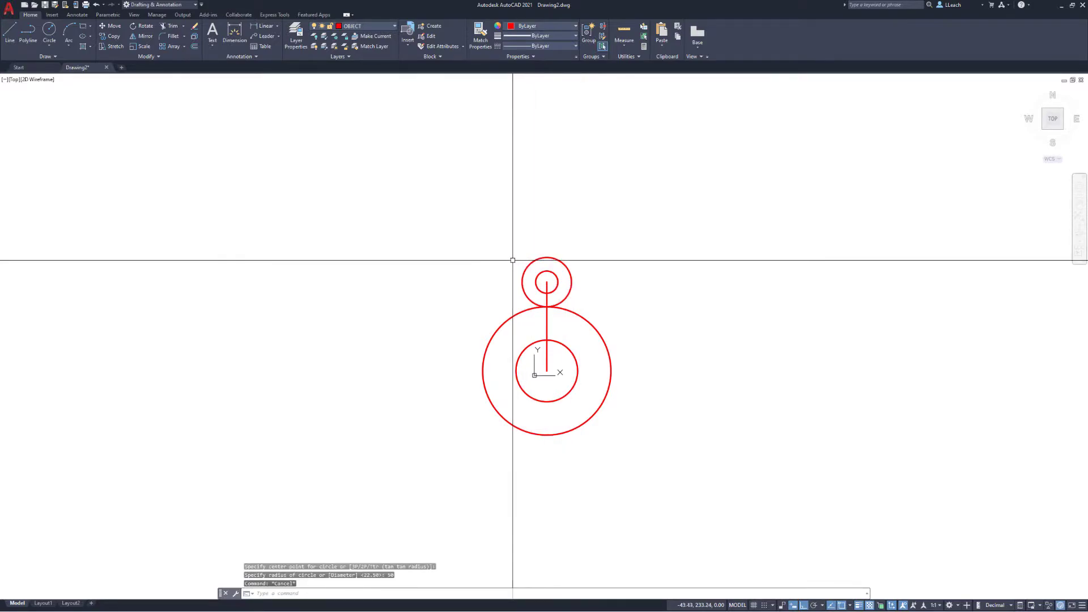
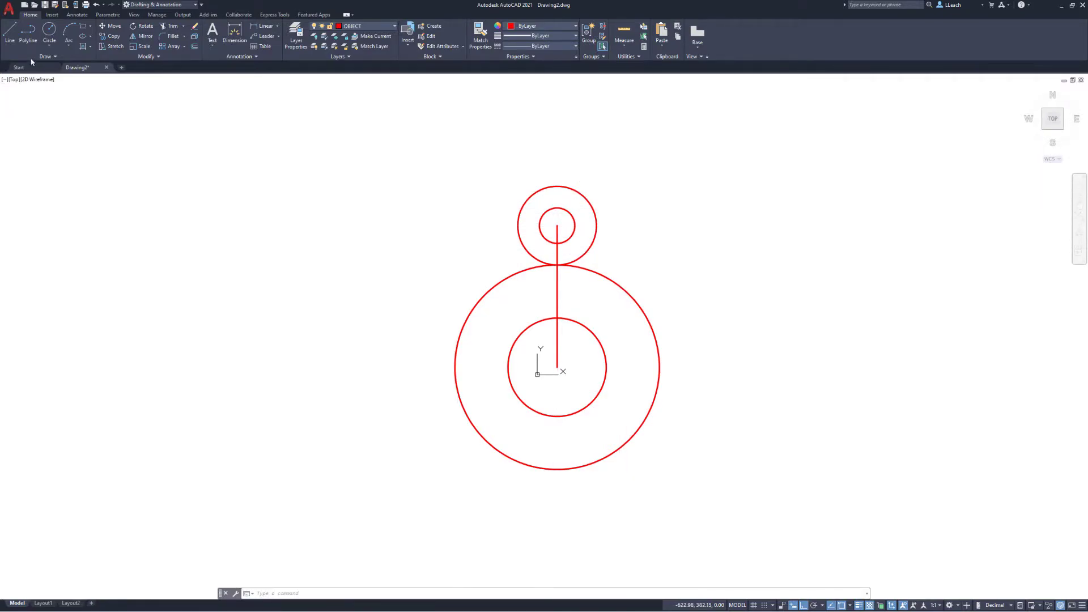
- Draw a line tangent to the upper-left side of the 62.5 radius circle and the lower-right side of the upper 50 radius circle
left_click(10, 34)
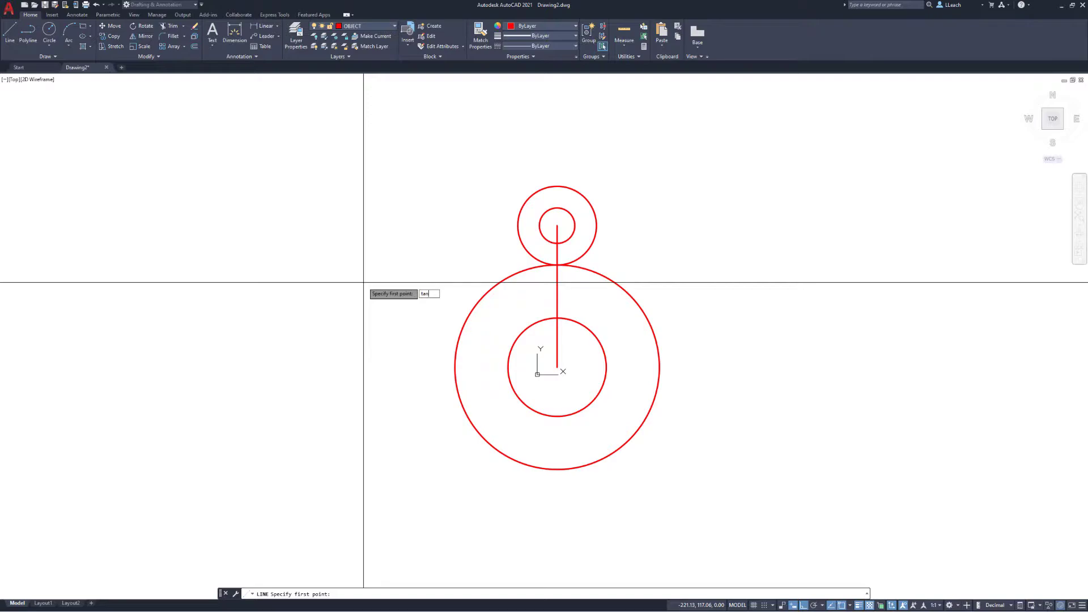
key("Return")
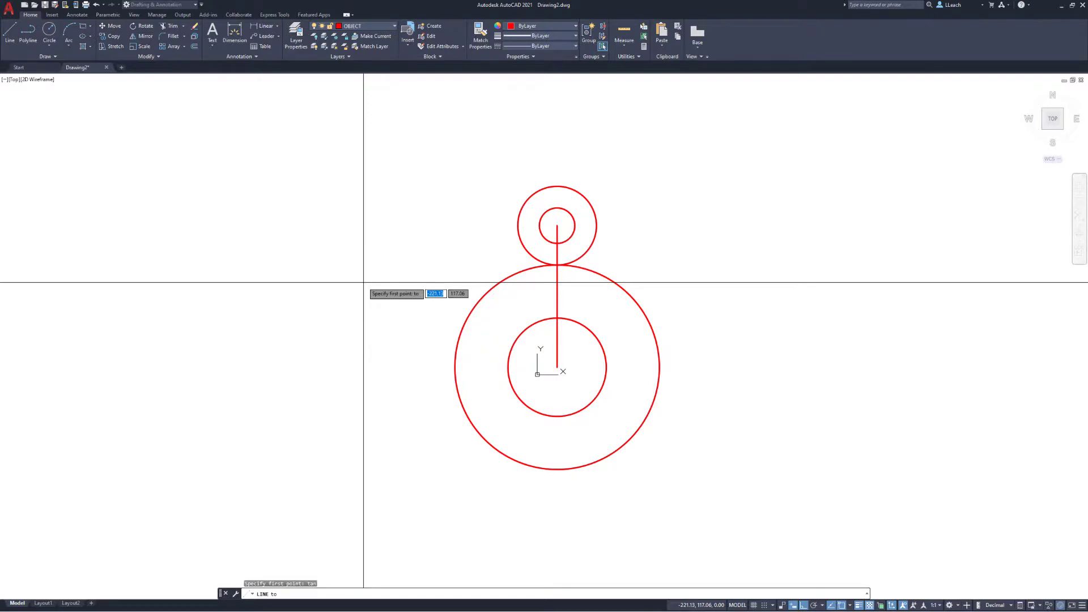
left_click(519, 339)
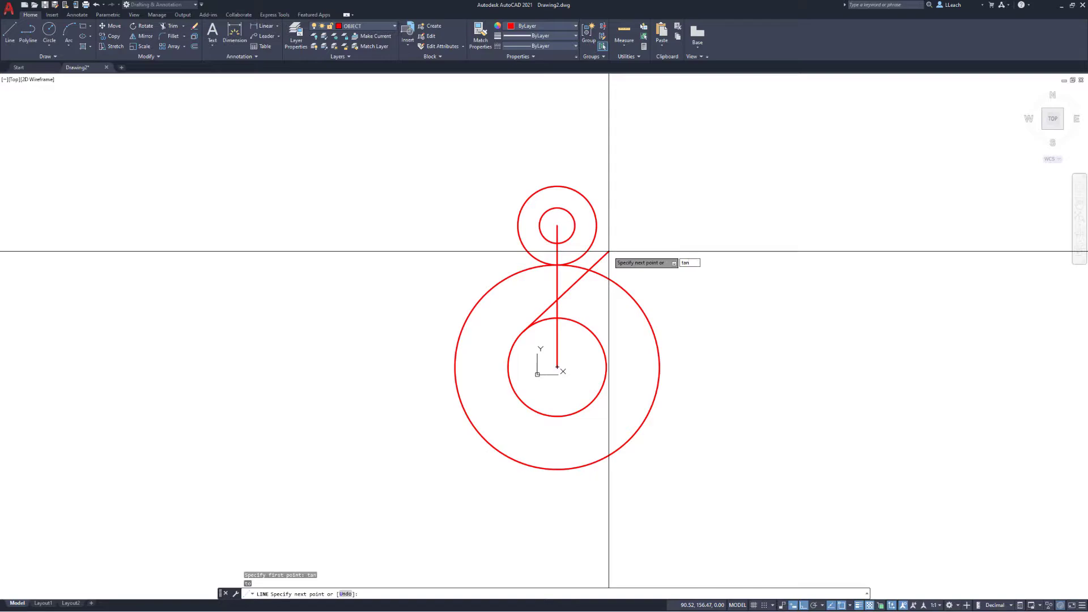
type("tan")
key("Return")
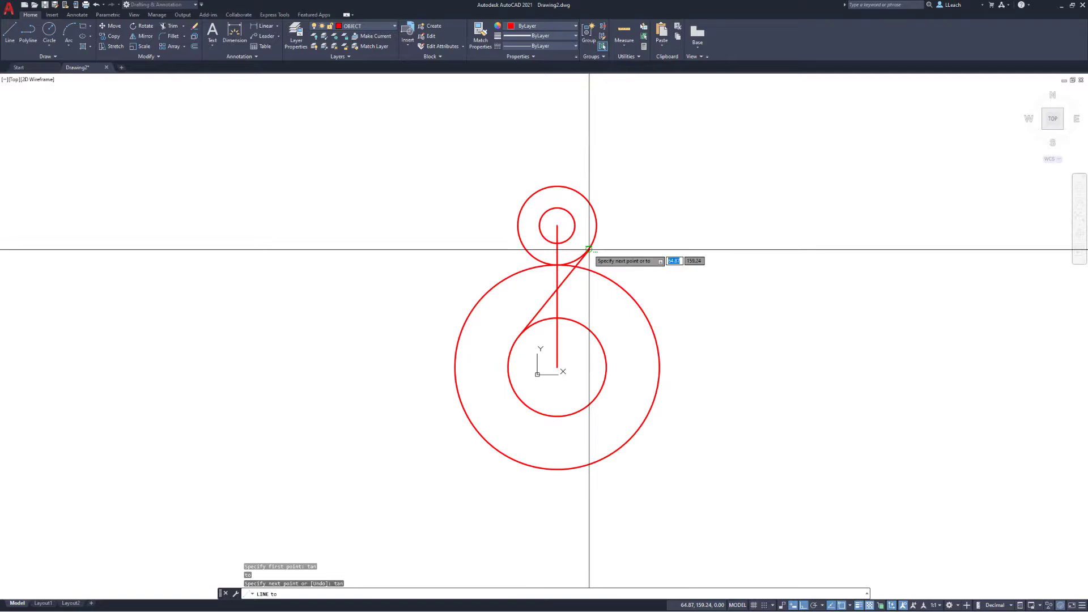
left_click(591, 249)
key("Escape")
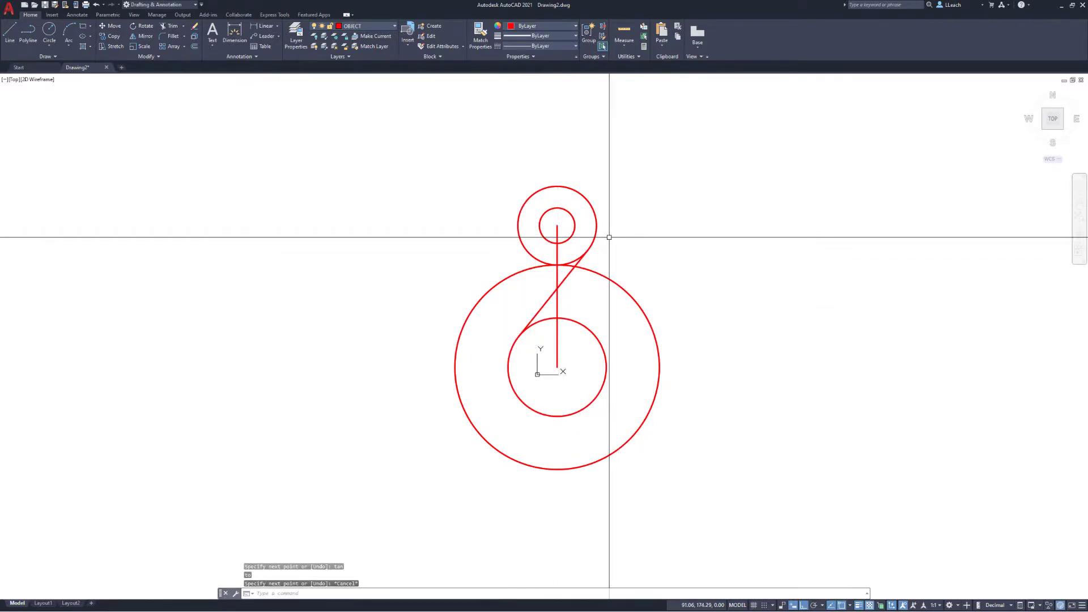
- Draw a Tan, Tan, Radius circle of radius 50 touching the left sides of the 130 radius circle and the upper outer circle
scroll(554, 165, "up", 3)
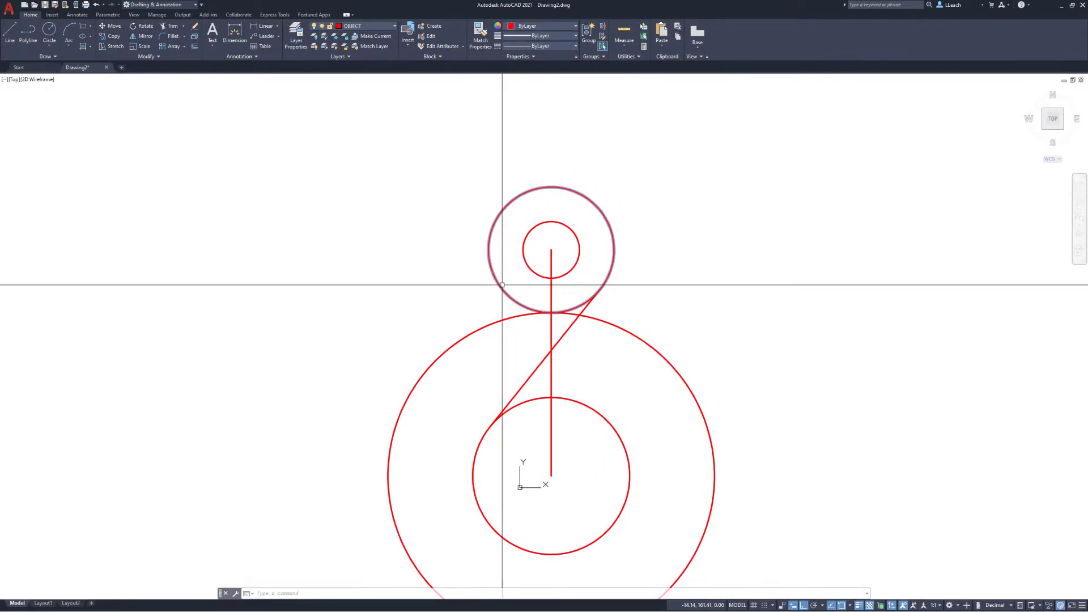
left_click(49, 46)
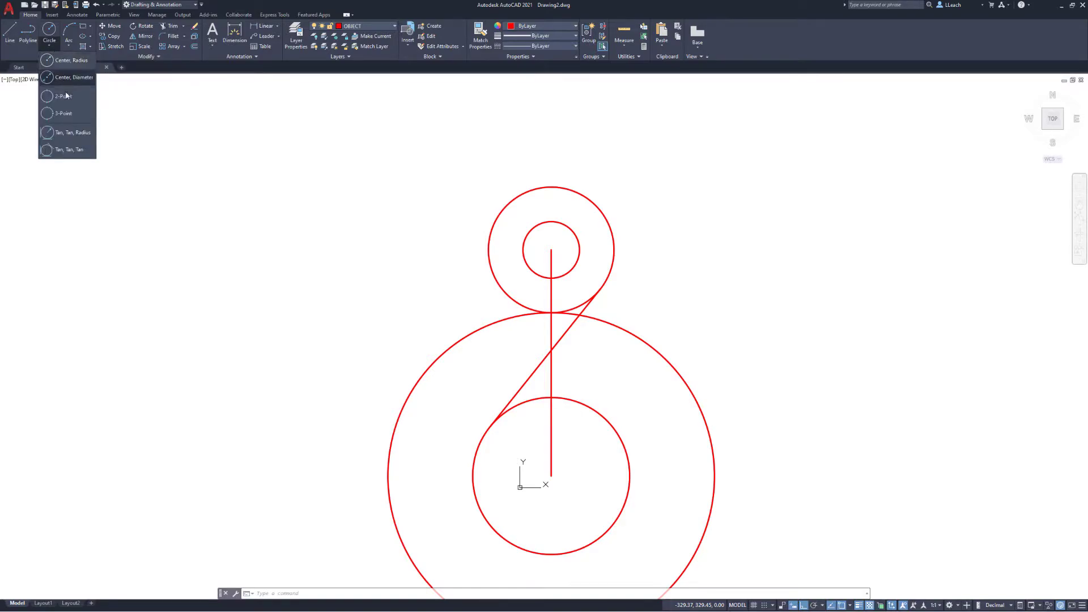
left_click(79, 139)
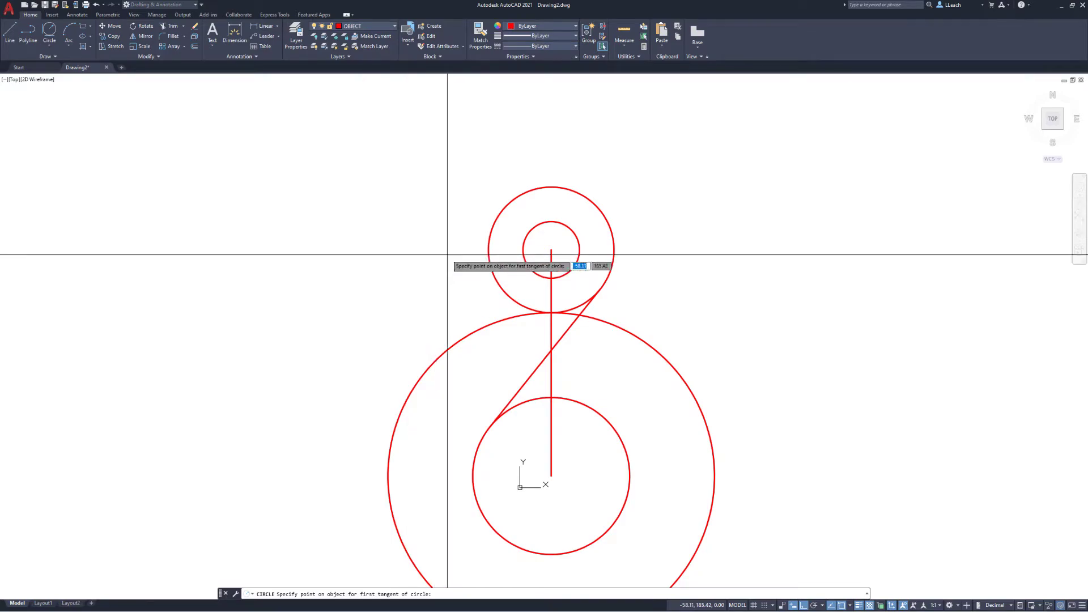
left_click(474, 334)
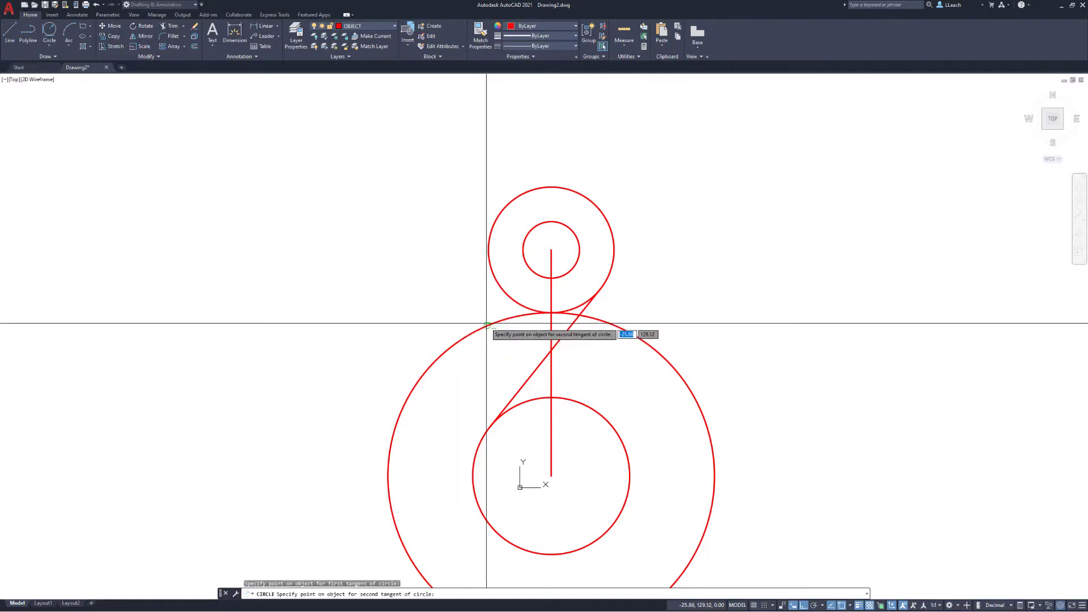
left_click(499, 289)
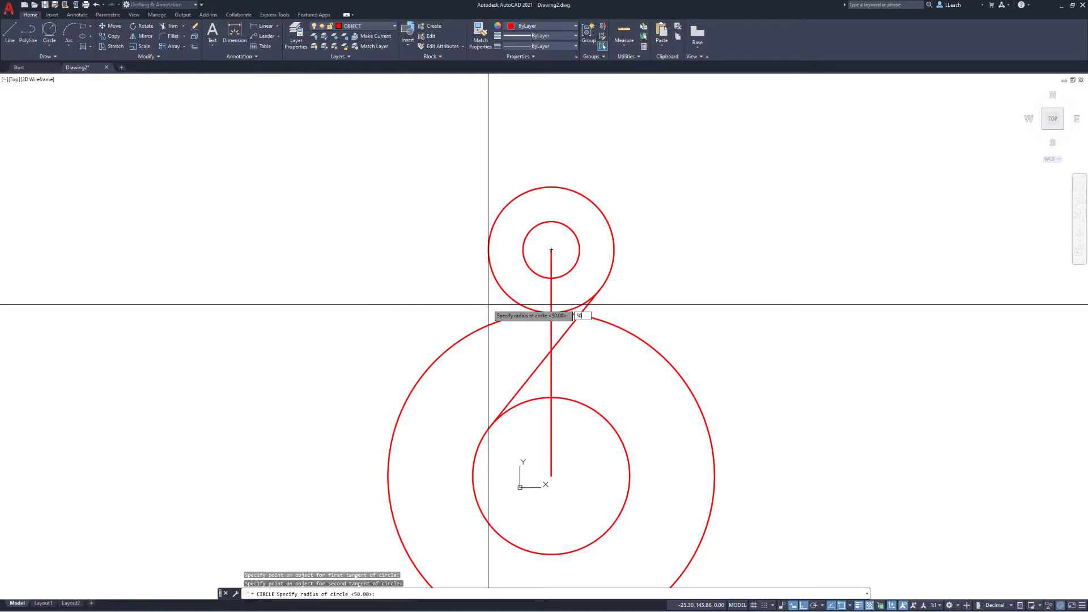
type("50")
key("Return")
key("Escape")
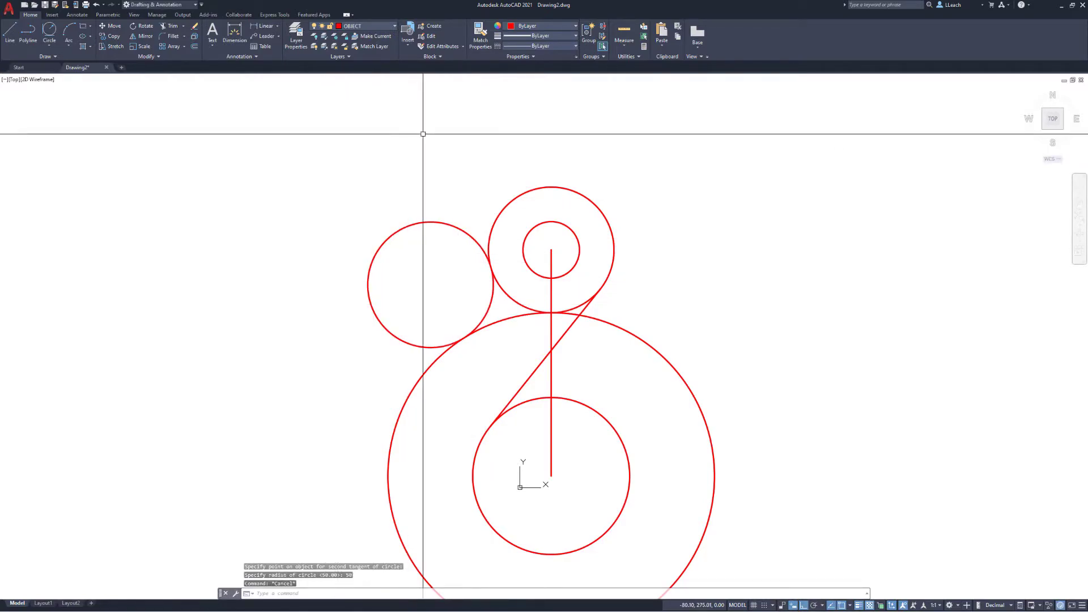
- Trim away the outer left portion of the tangent circle, leaving only the concave arc between the two outer circles
left_click(171, 26)
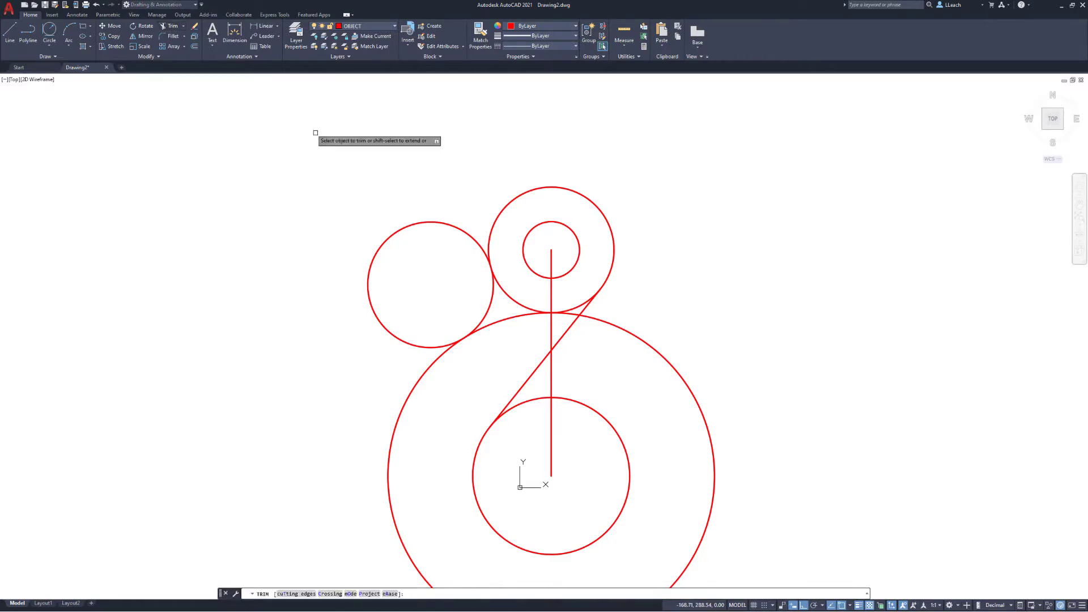
left_click(394, 231)
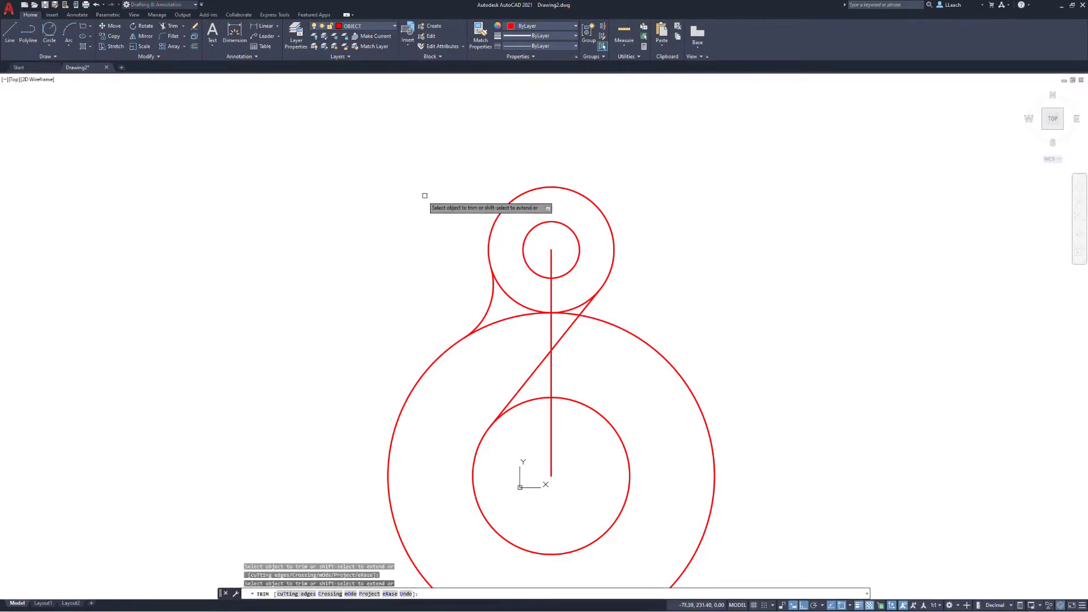
key("Escape")
- Offset the slanted tangent line by 125 toward the lower right
scroll(511, 292, "down", 3)
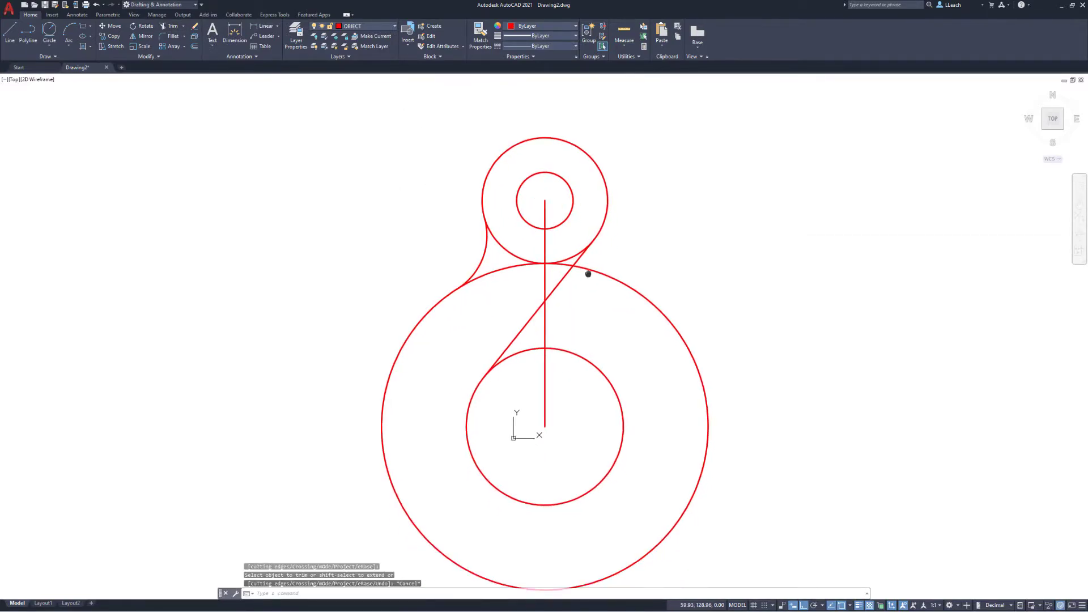
middle_click_drag(581, 229, 576, 236)
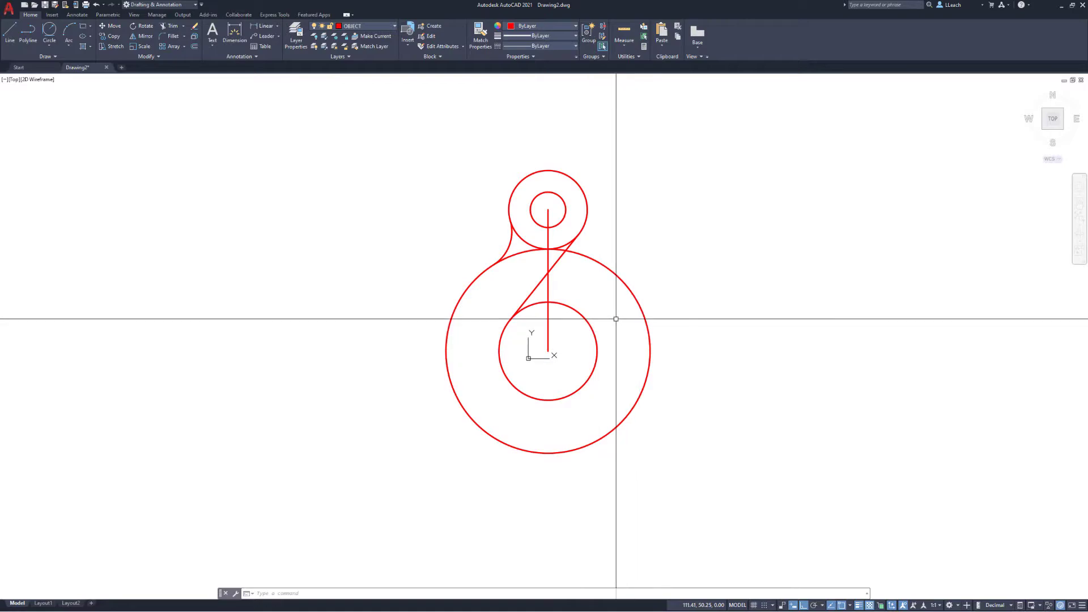
middle_click_drag(612, 239, 602, 243)
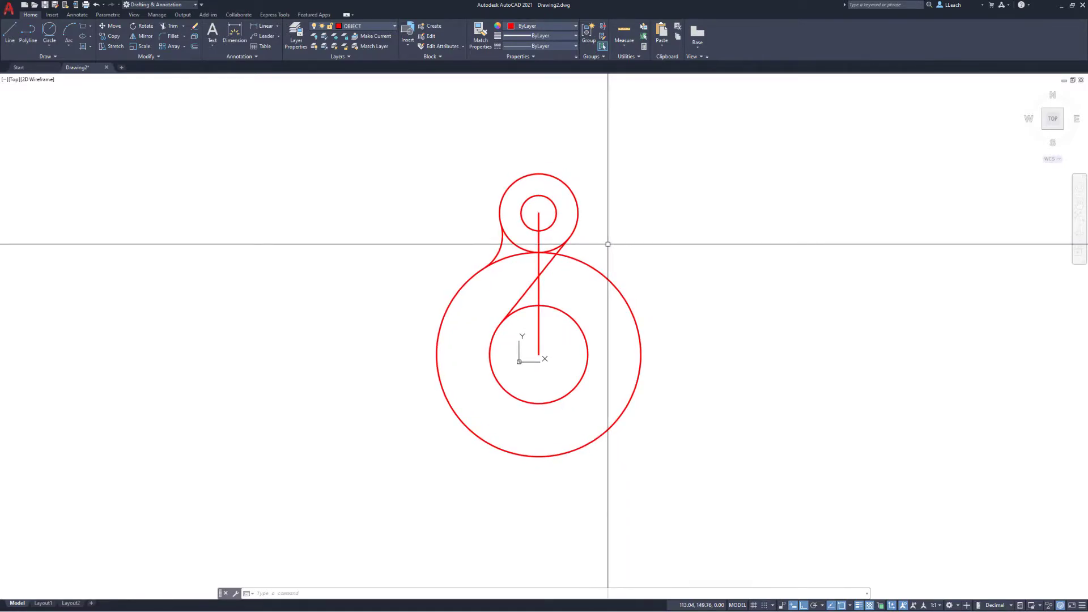
middle_click_drag(608, 244, 578, 247)
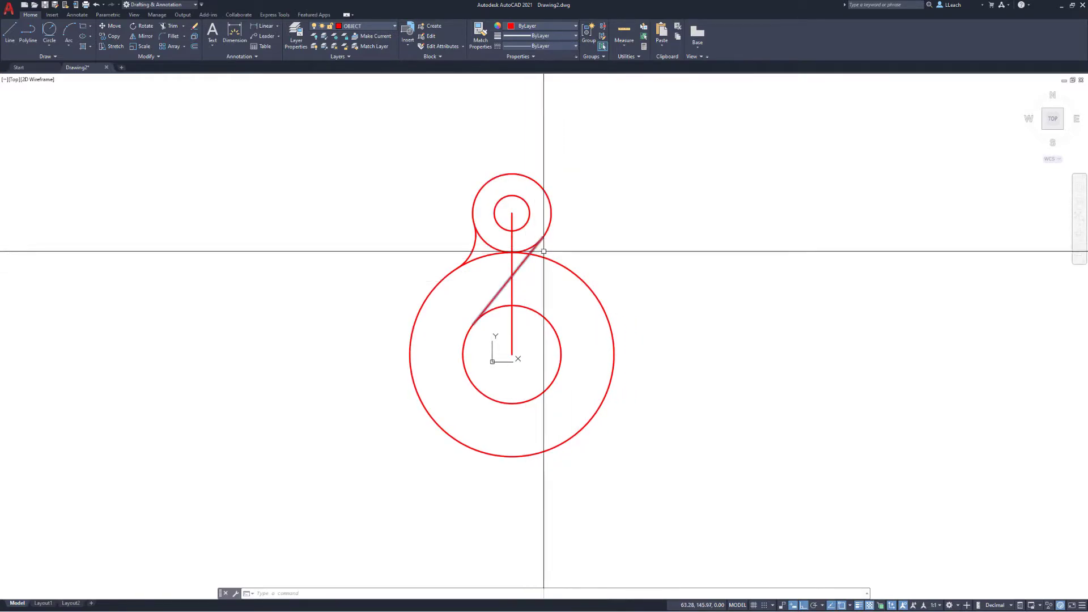
left_click(195, 48)
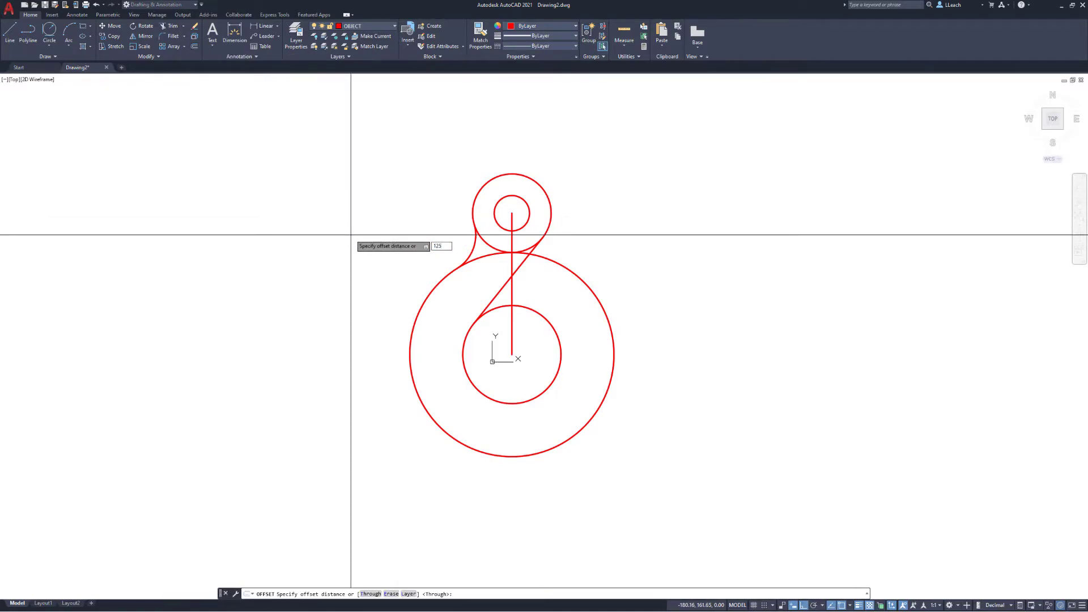
key("Return")
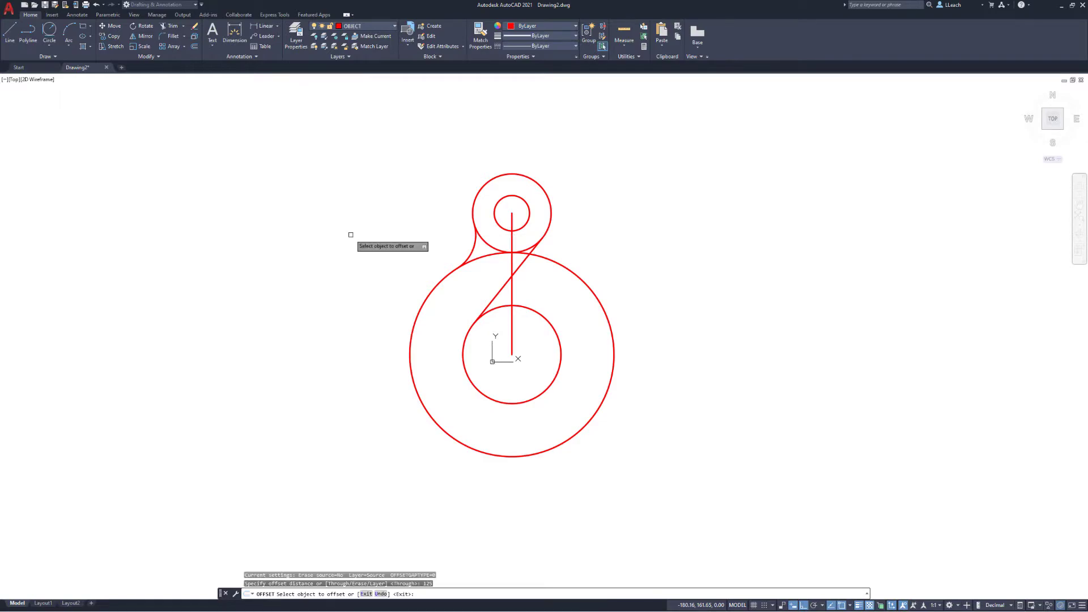
left_click(525, 264)
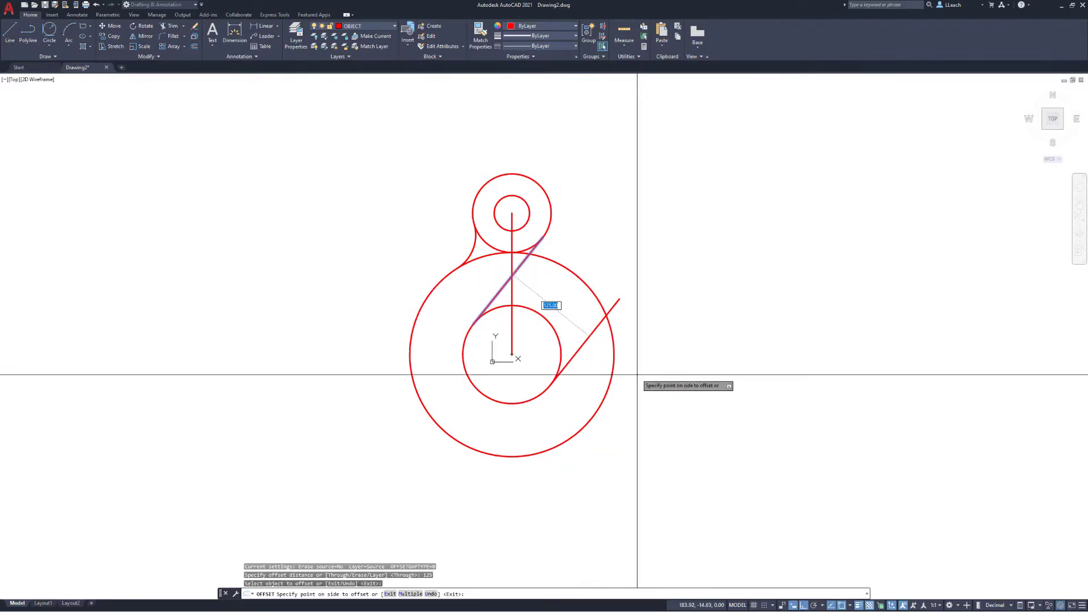
left_click(660, 369)
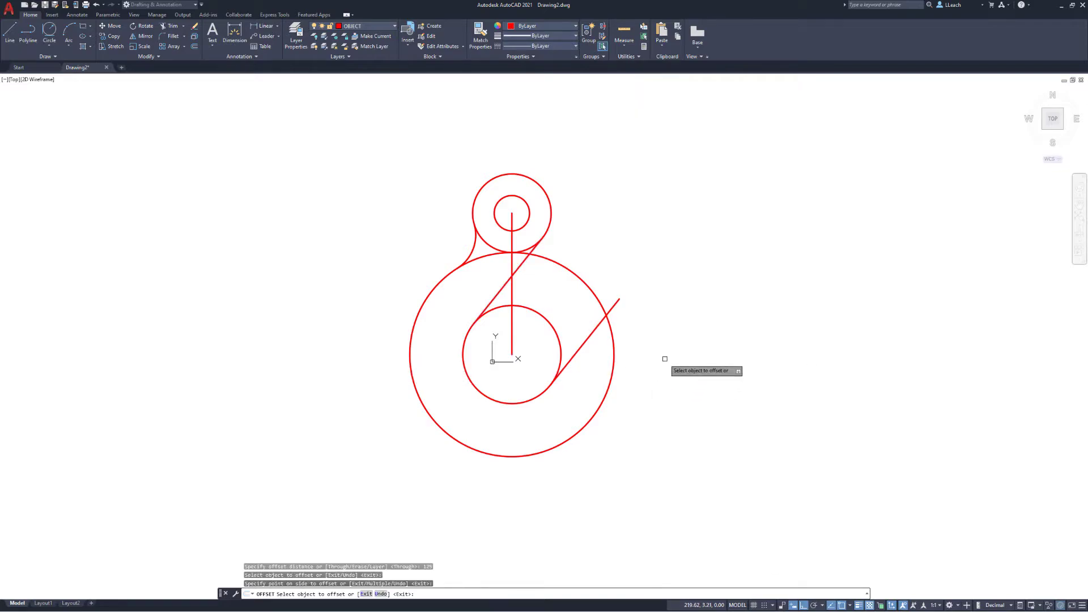
key("Escape")
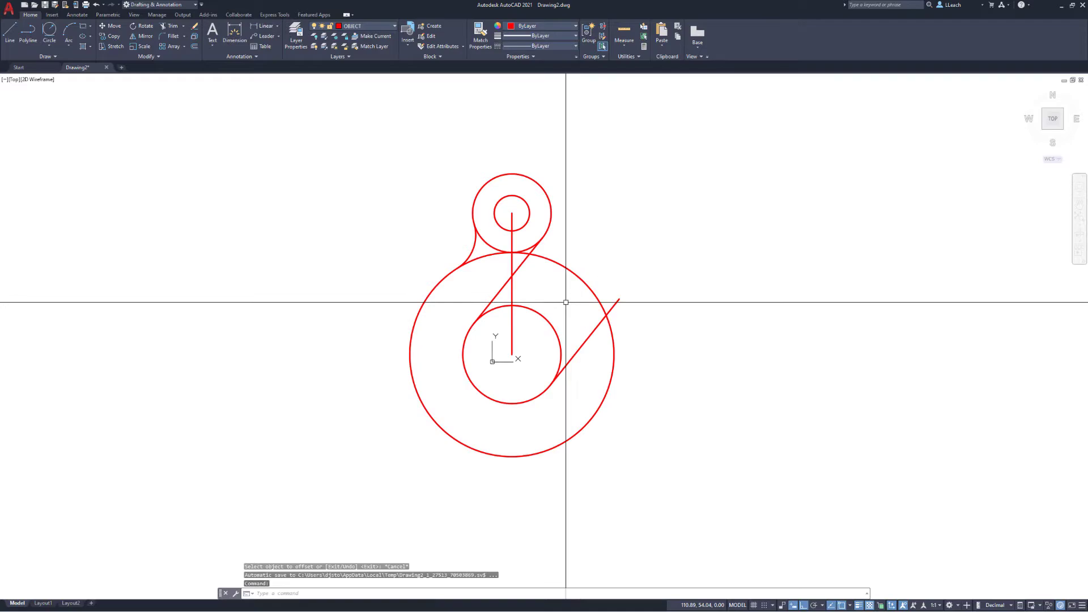
- Trim the excess circle arcs and offset line end to leave a continuous hook outline, and erase the vertical centre line
left_click(181, 32)
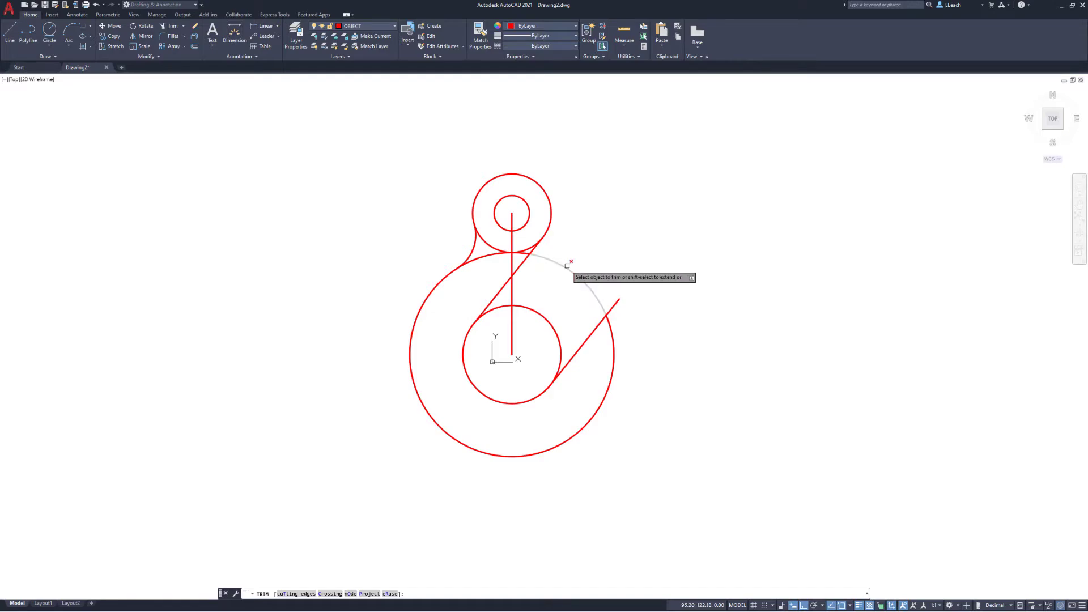
left_click(538, 311)
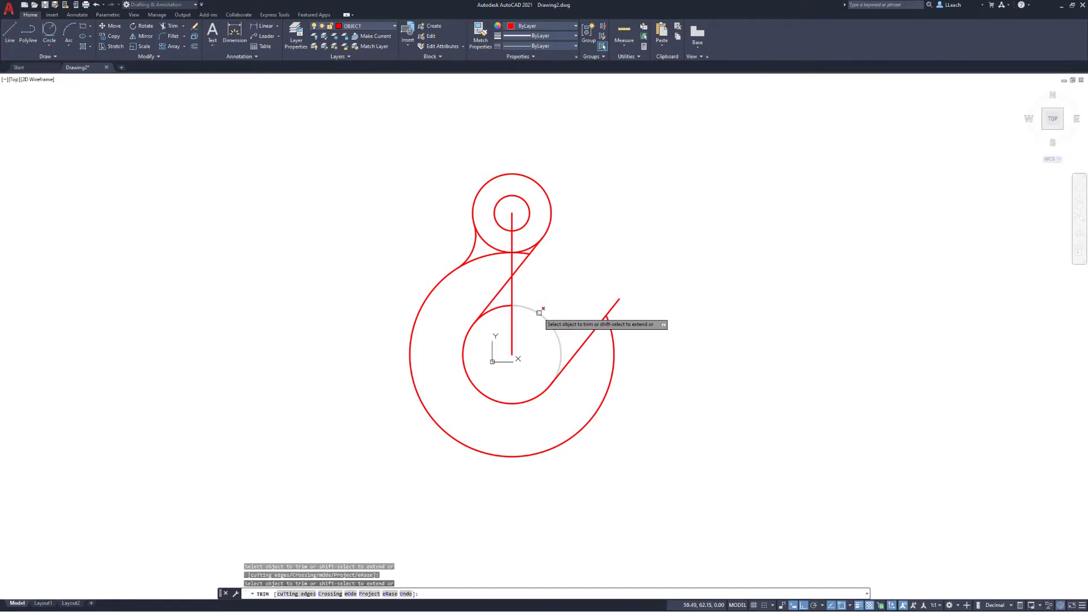
left_click_drag(615, 300, 617, 306)
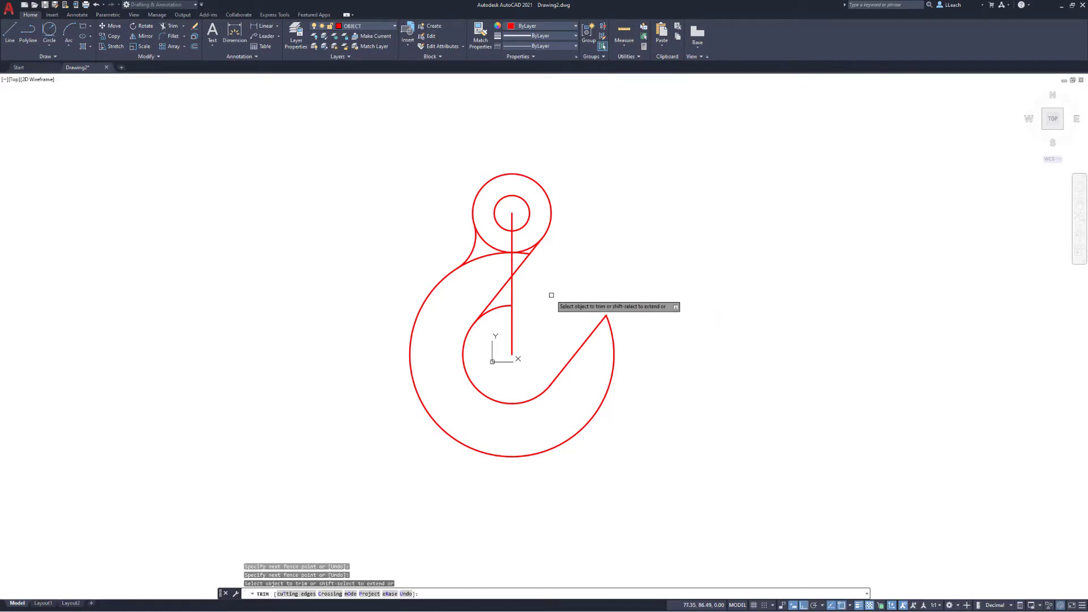
left_click(502, 306)
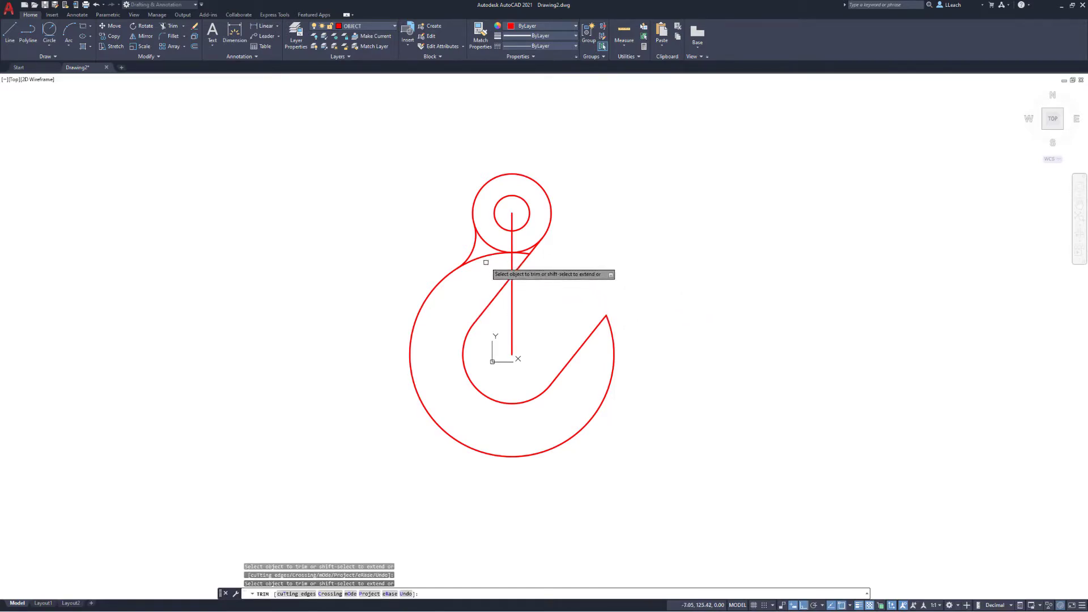
left_click(495, 247)
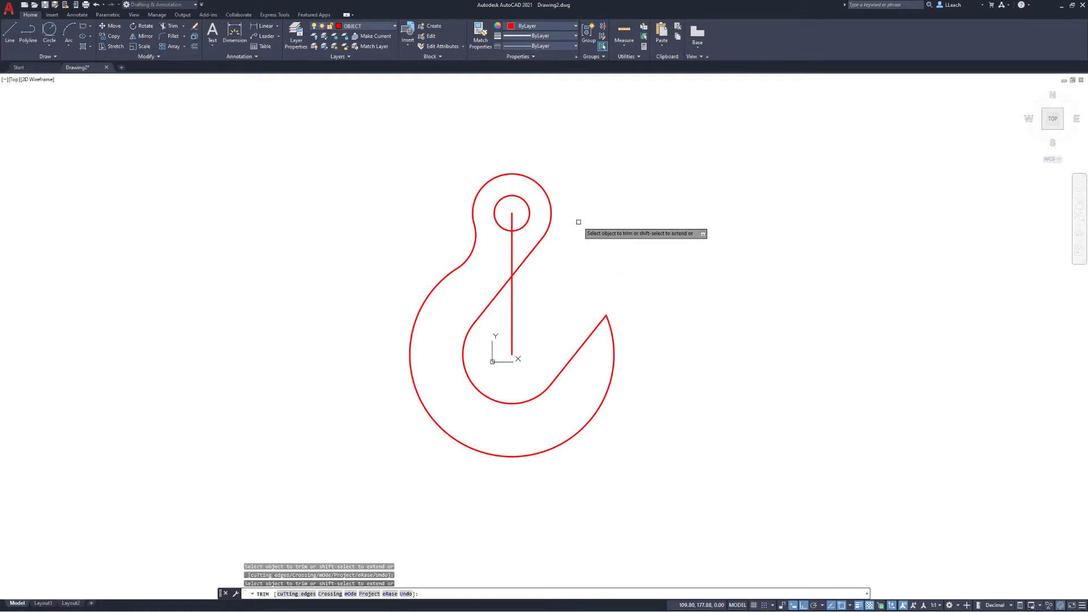
key("Escape")
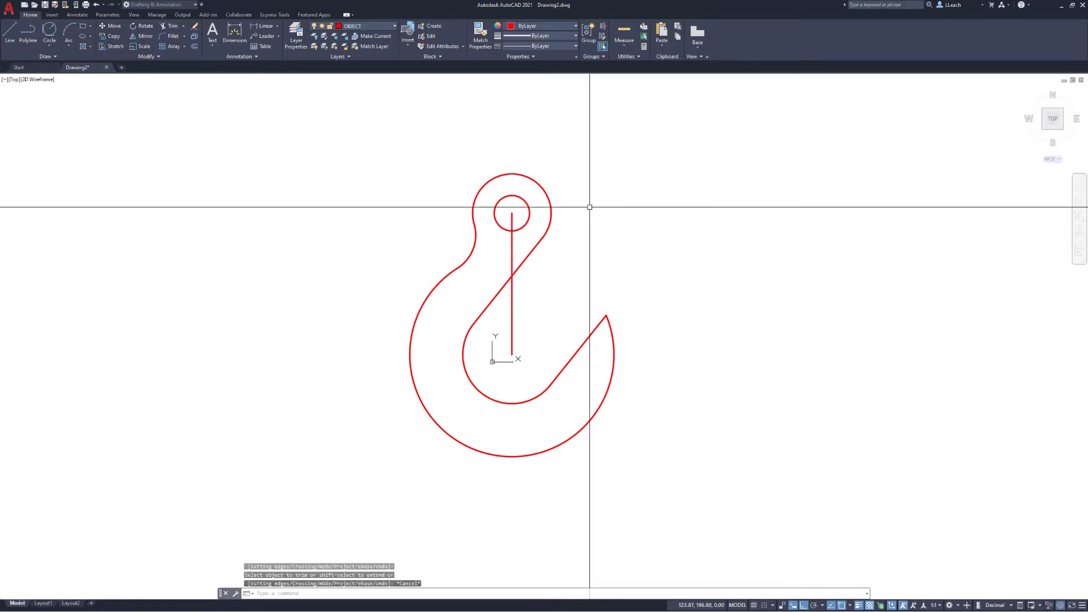
left_click(513, 250)
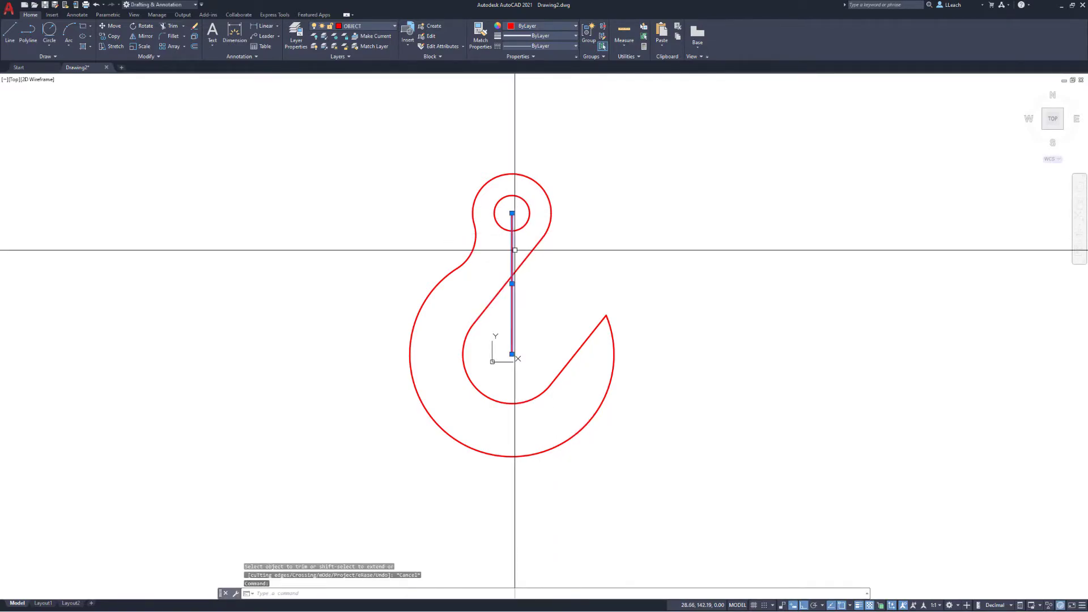
key("Delete")
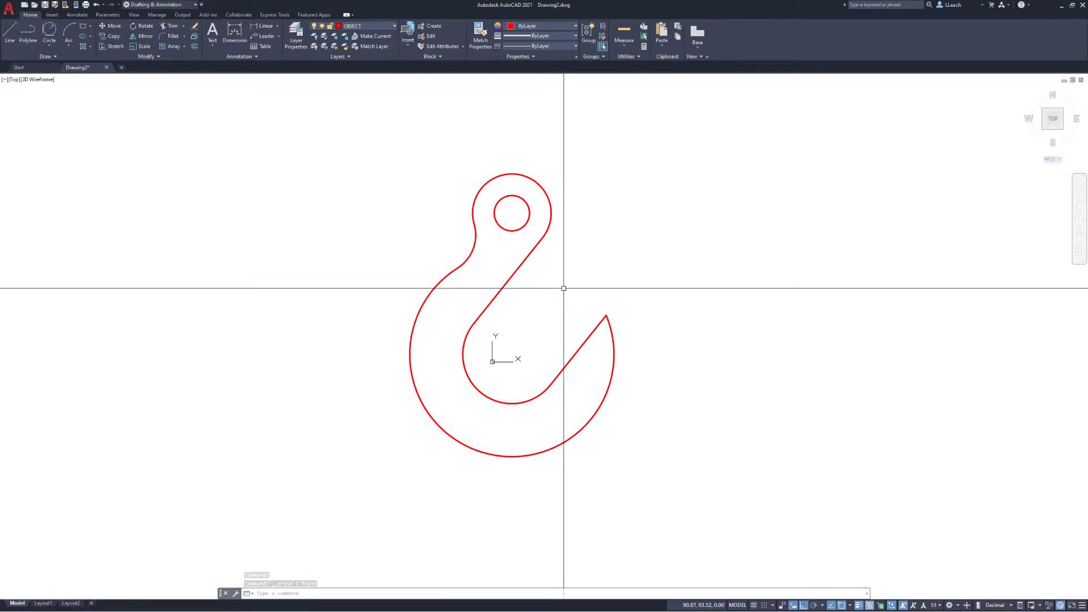
- Draw a Tan, Tan, Radius circle of radius 25 touching the hook's outer arc and the offset slanted line near the tip
left_click(50, 47)
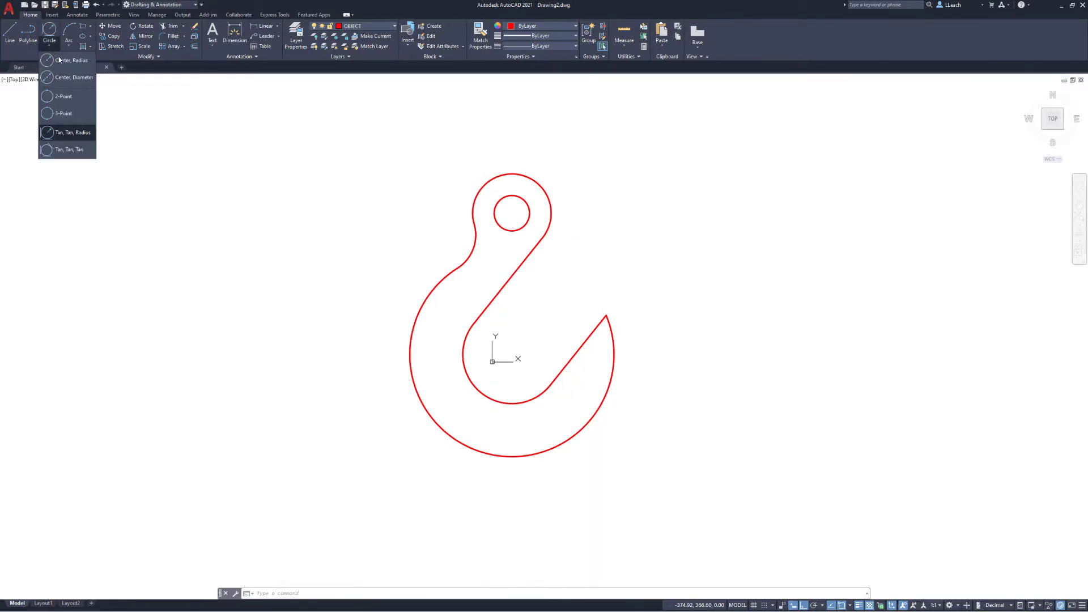
left_click(69, 133)
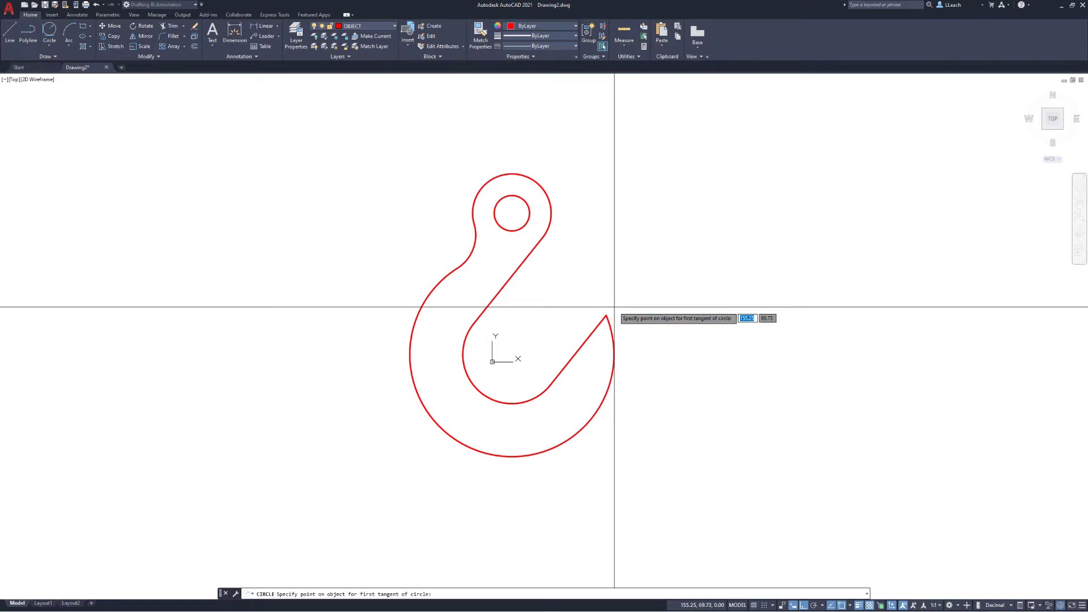
left_click(614, 354)
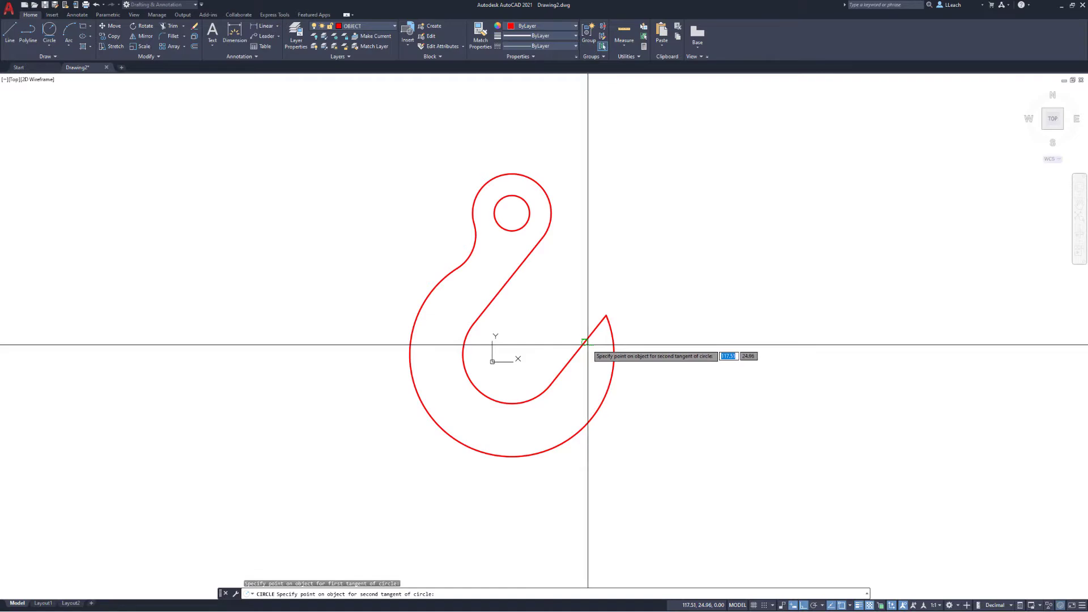
left_click(588, 344)
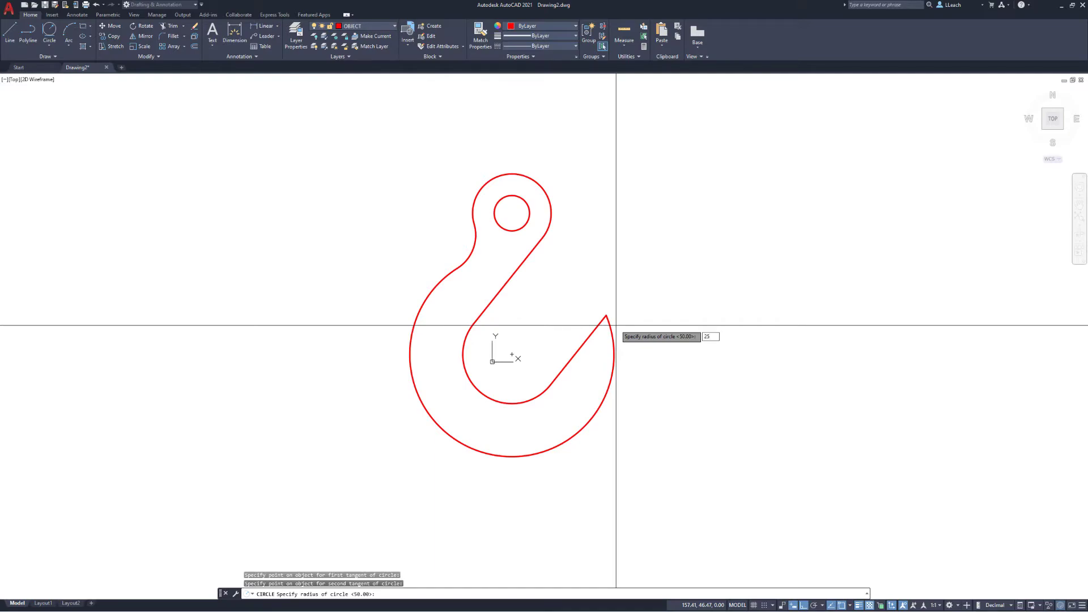
key("Return")
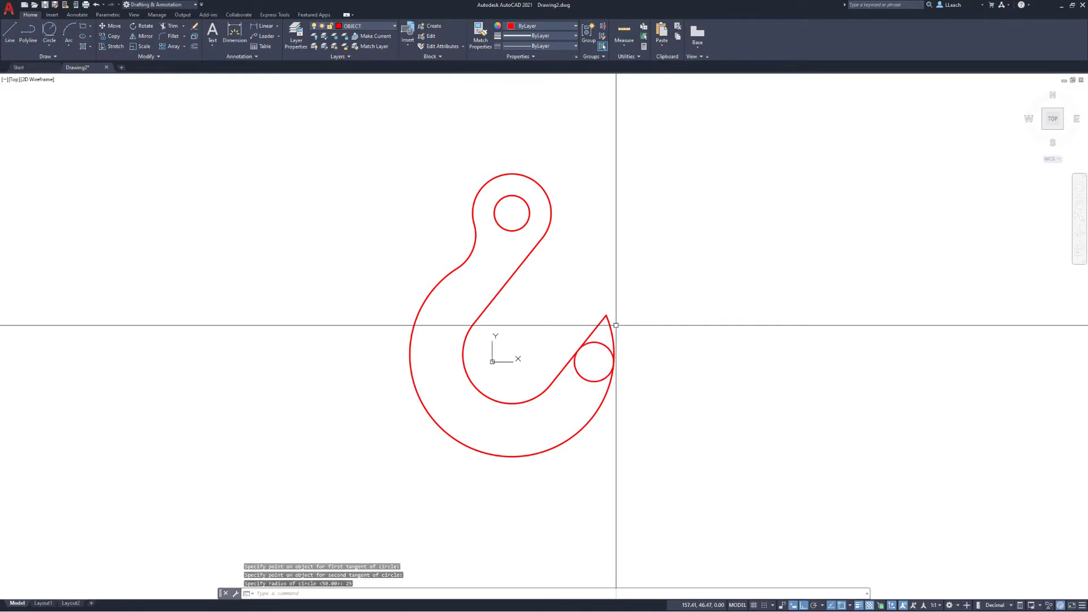
key("Escape")
- Trim the pointed tip beyond the tangent circle and the circle's lower part, leaving a rounded hook end
scroll(581, 377, "up", 2)
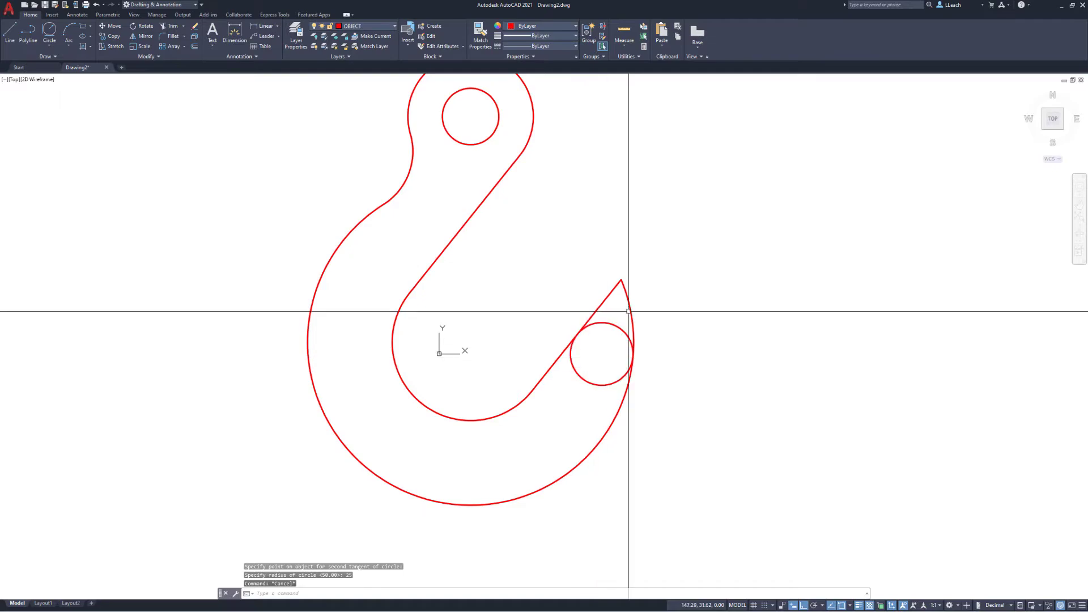
left_click(172, 26)
left_click(606, 304)
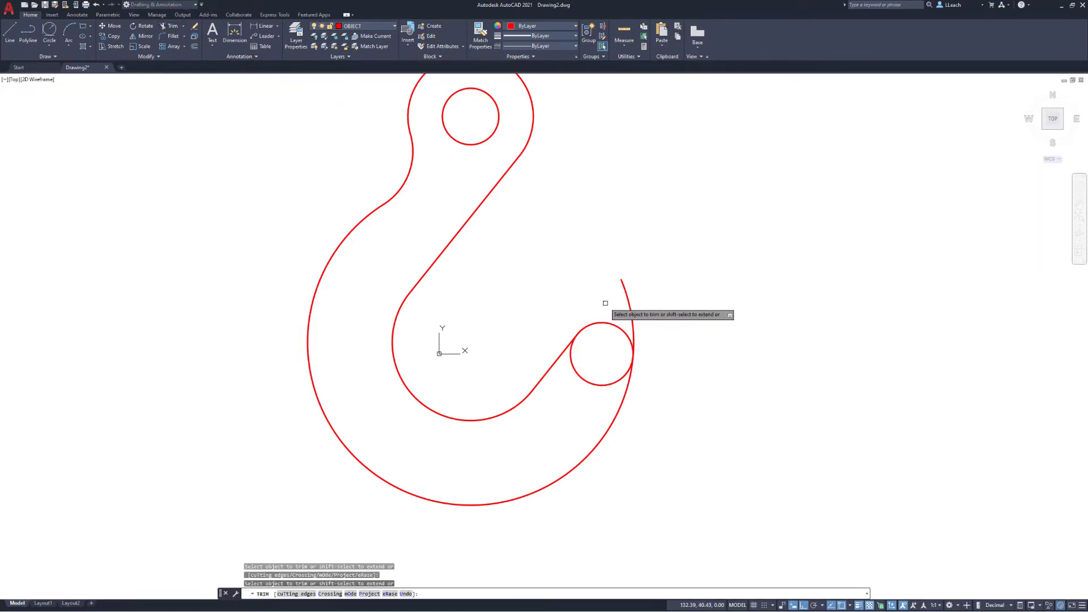
left_click(580, 370)
key("Escape")
scroll(566, 309, "down", 3)
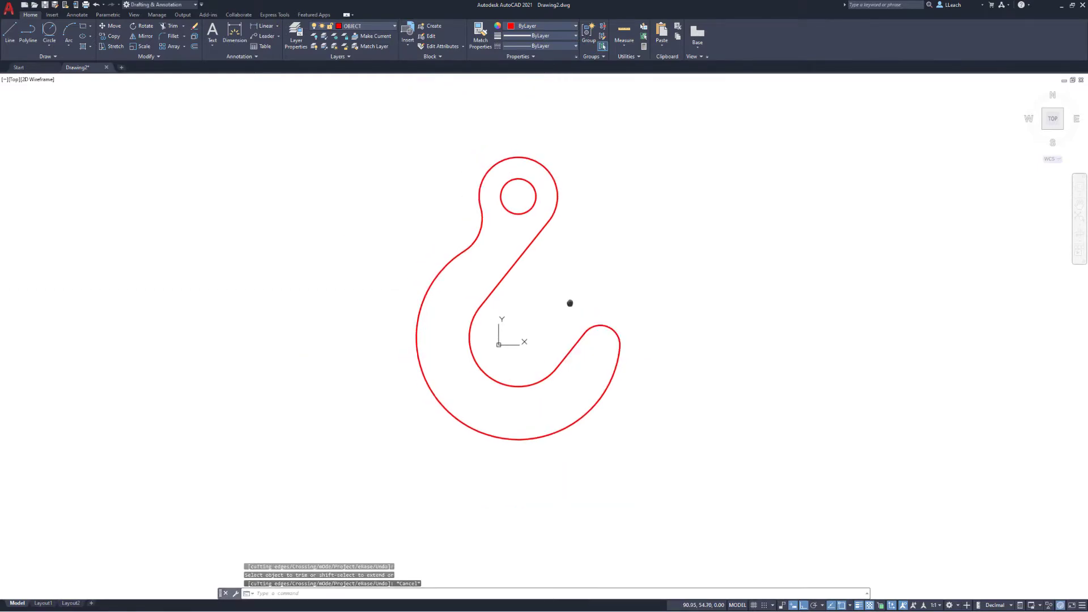
middle_click_drag(584, 310, 599, 315)
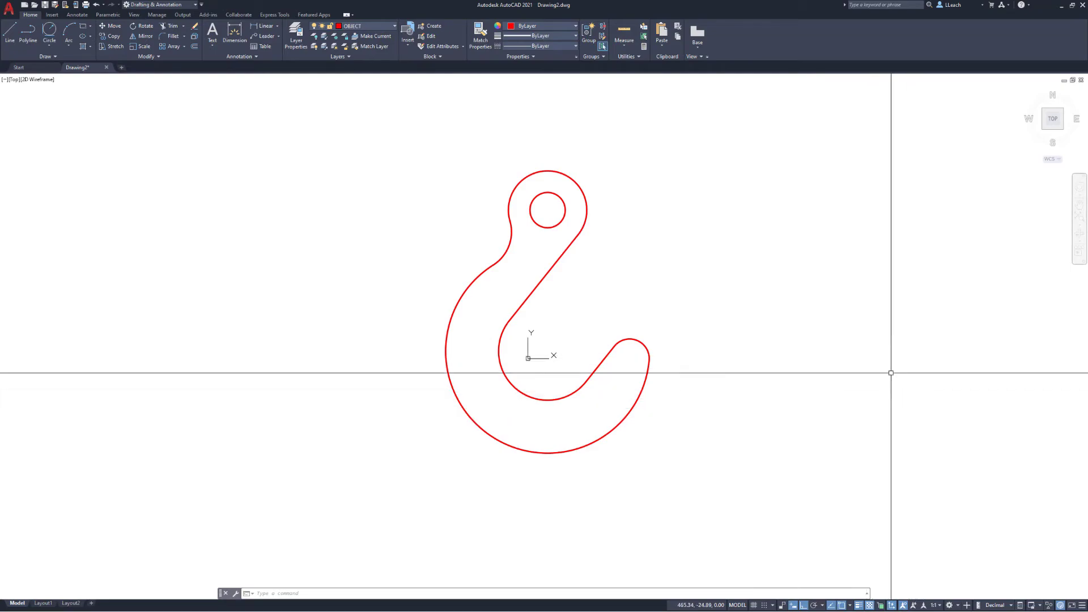
- Switch to the 3D Basics workspace and view the hook outline from the SE Isometric direction
left_click(950, 605)
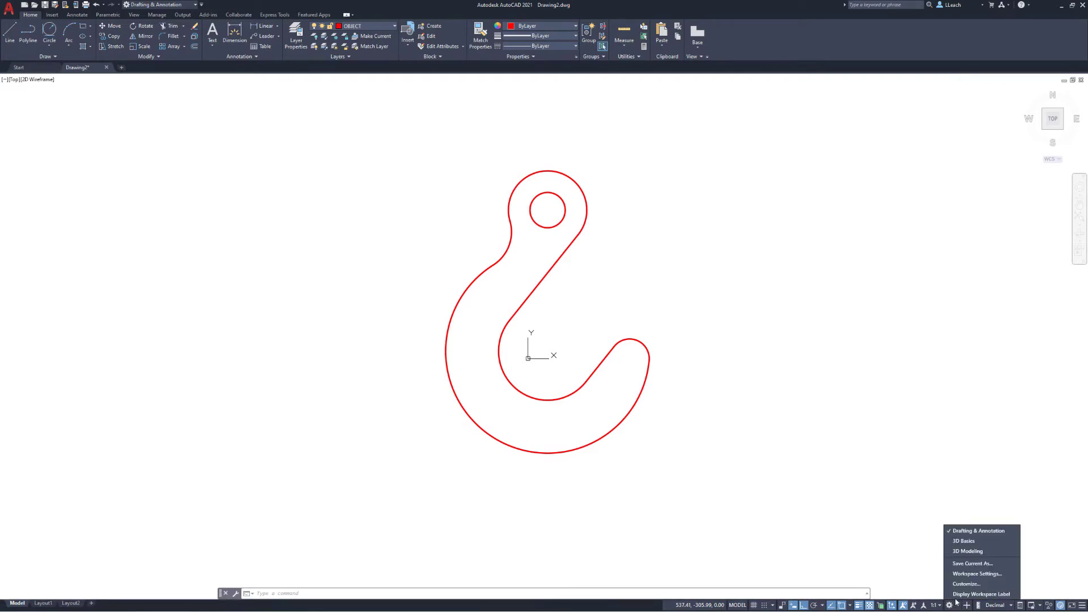
left_click(964, 542)
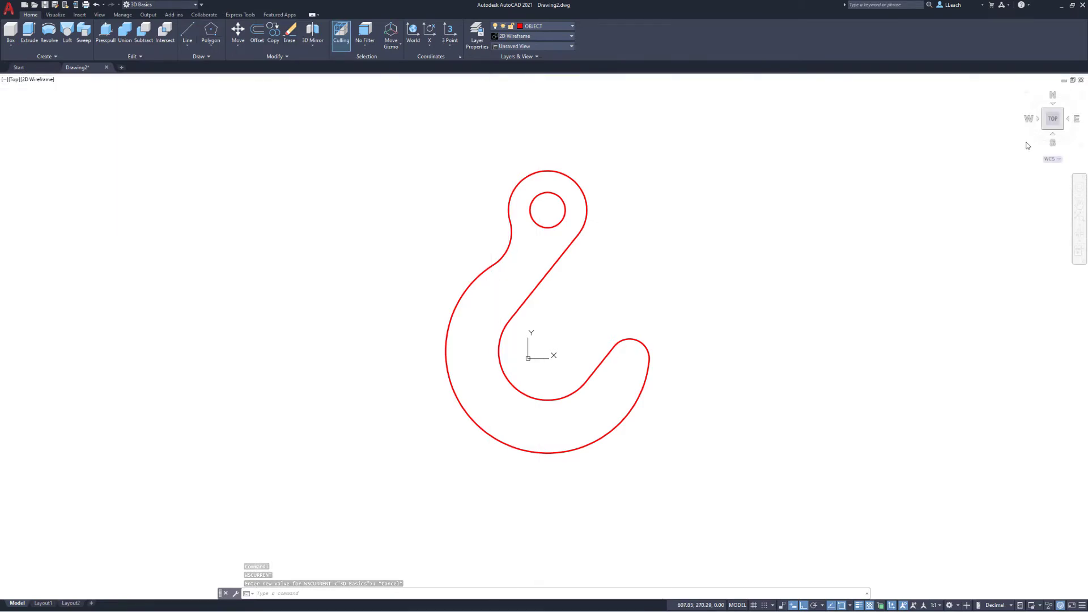
left_click(1063, 130)
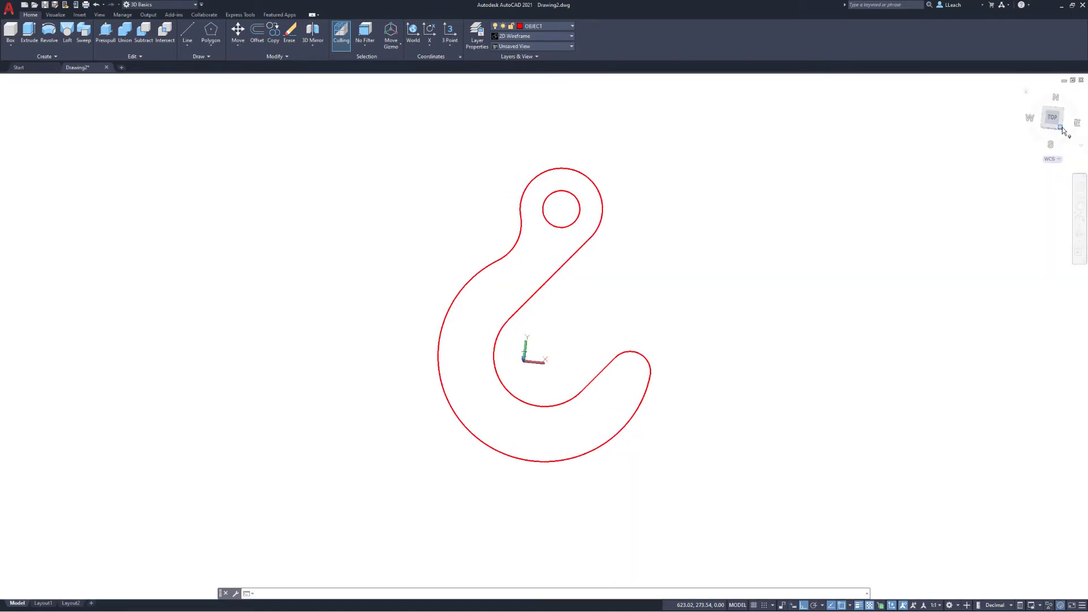
scroll(535, 239, "down", 2)
middle_click_drag(536, 233, 496, 223)
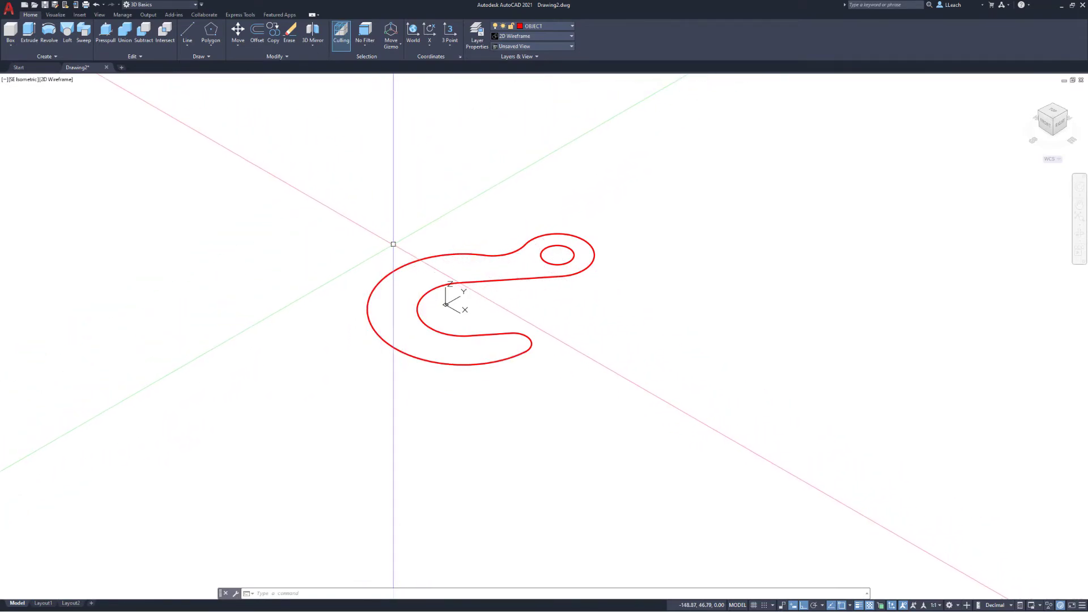
- Presspull the hook area around the eye hole upward into a solid and shade the model flat with edges
left_click(110, 34)
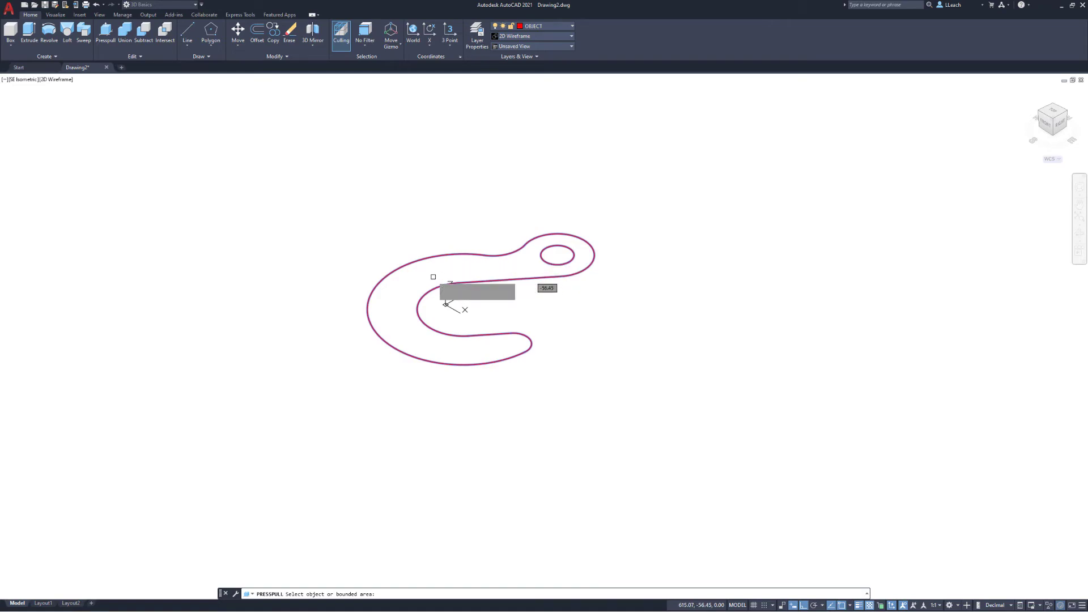
left_click(434, 276)
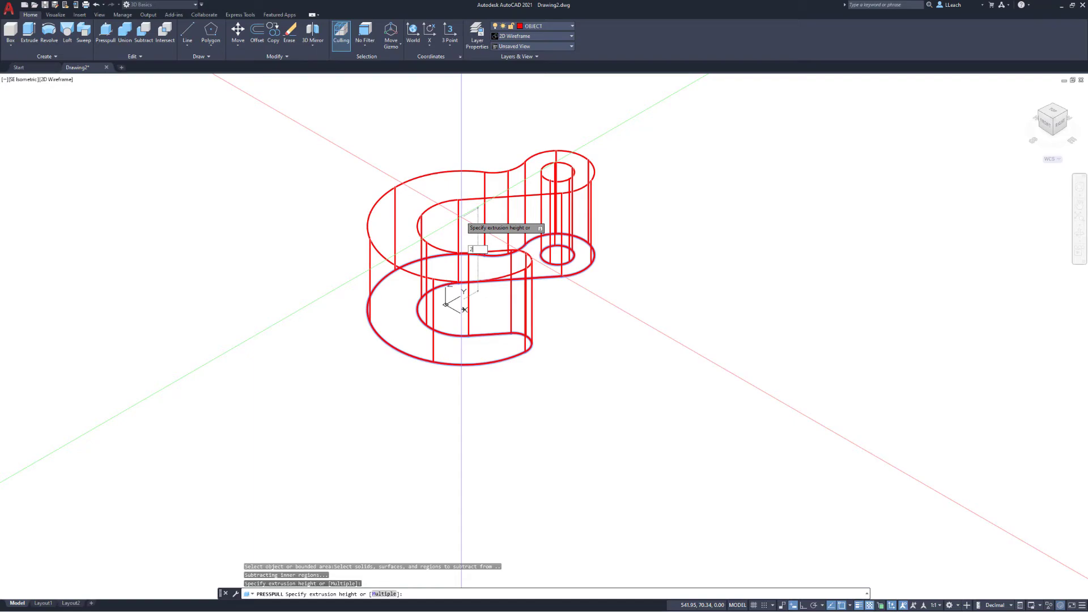
key("Return")
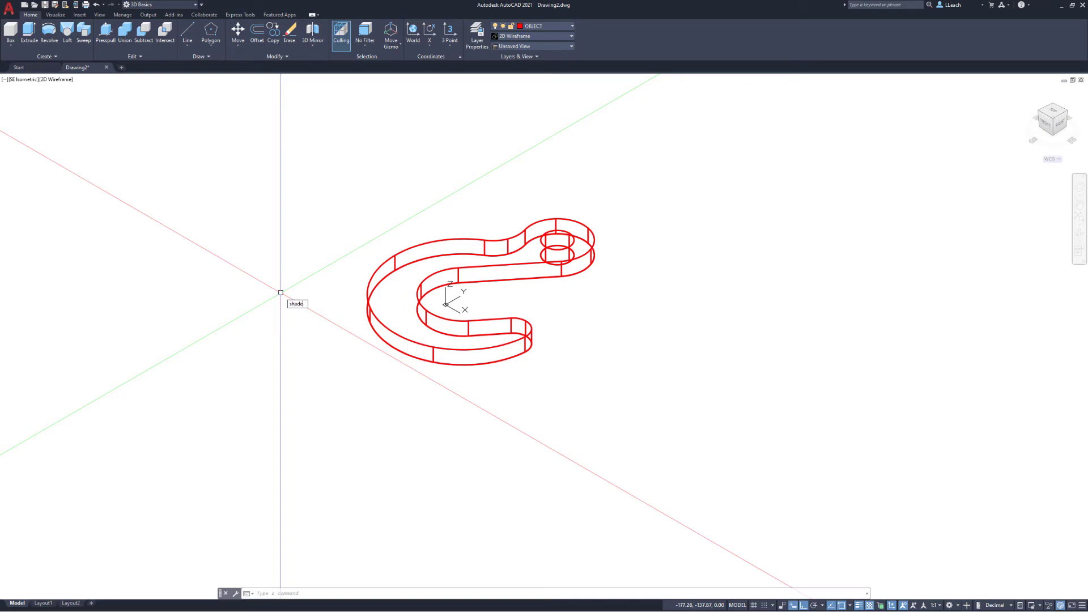
key("Return")
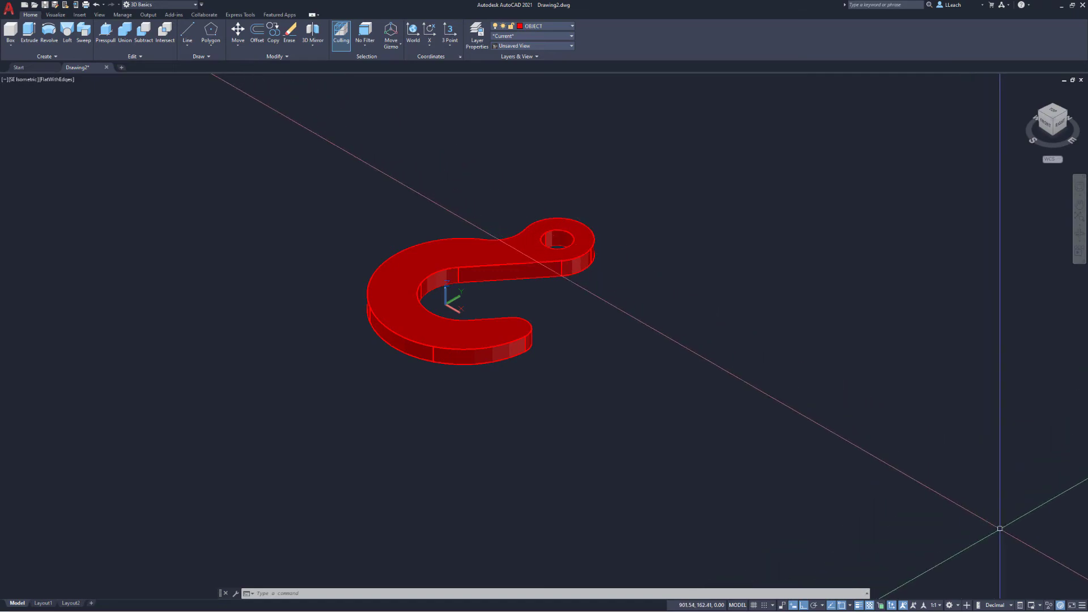
- Return to the Drafting & Annotation workspace and view the shaded hook from the top
left_click(952, 606)
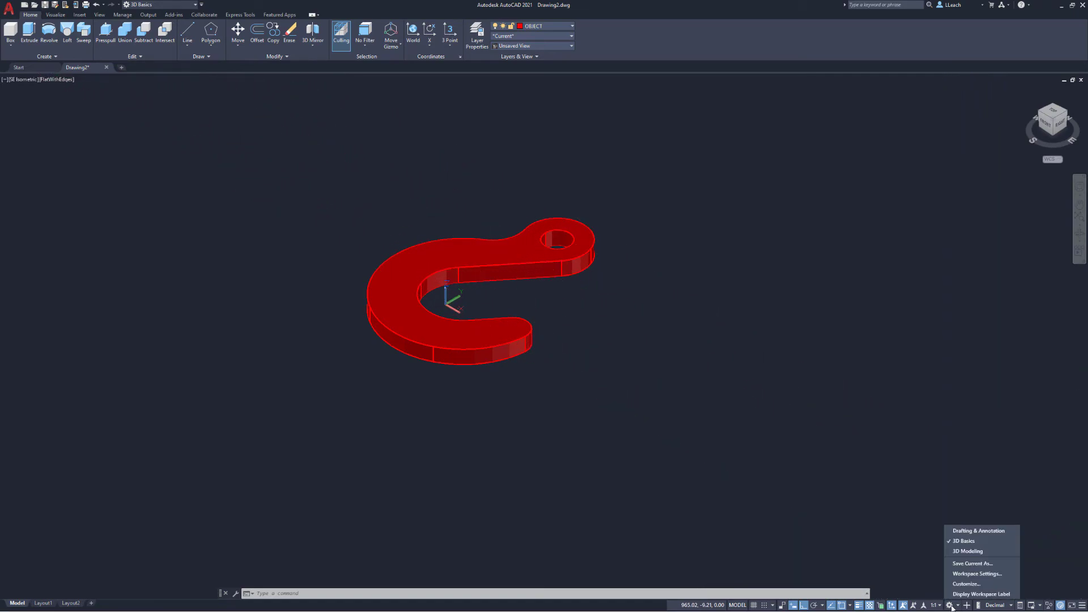
left_click(976, 531)
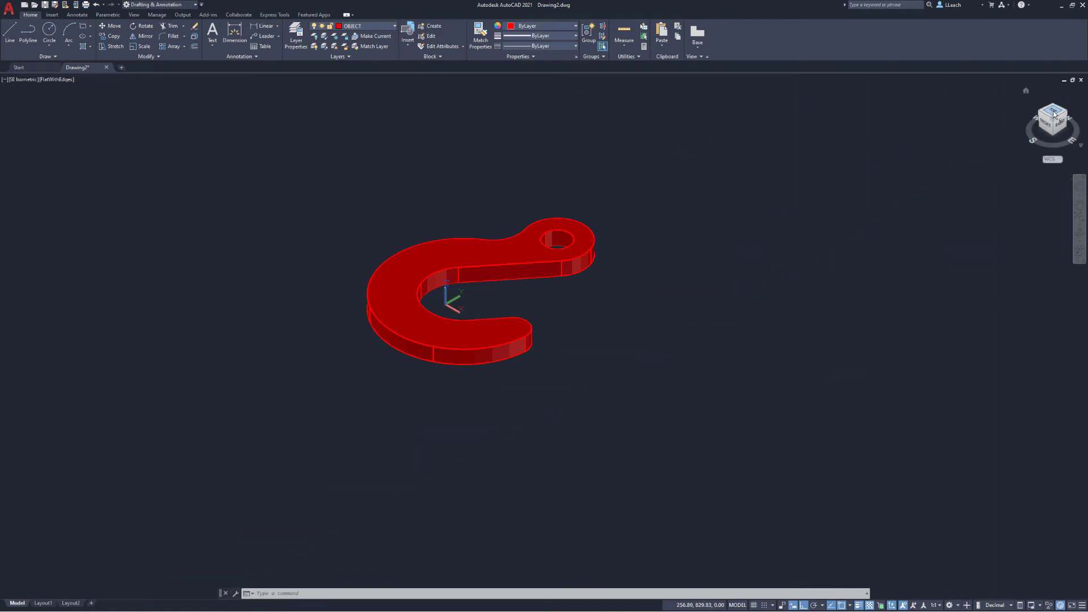
left_click(1054, 113)
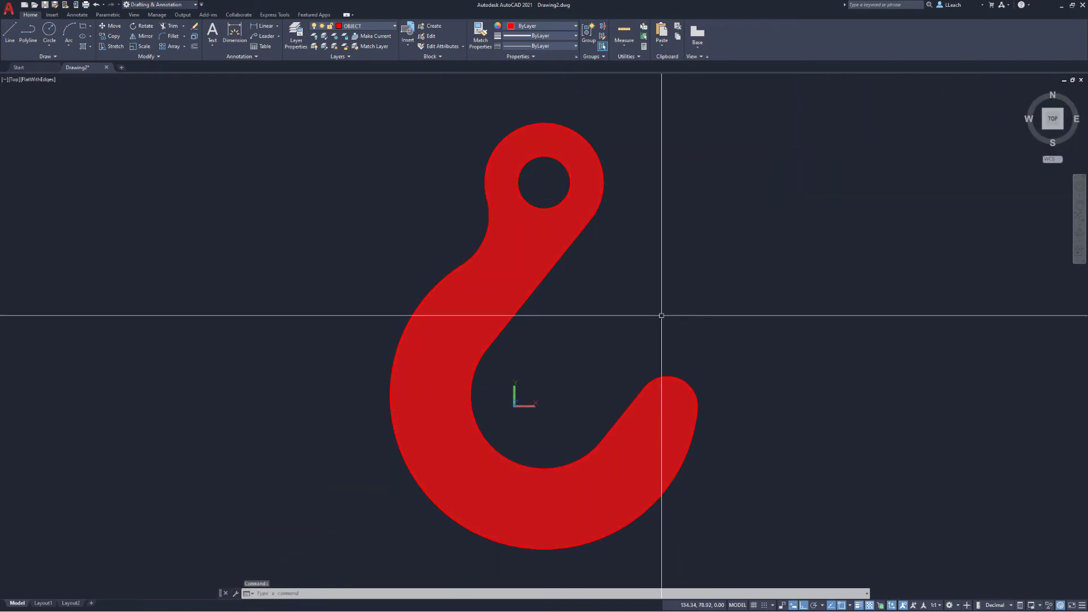
middle_click_drag(617, 305, 605, 282)
scroll(605, 281, "down", 2)
scroll(607, 284, "up", 2)
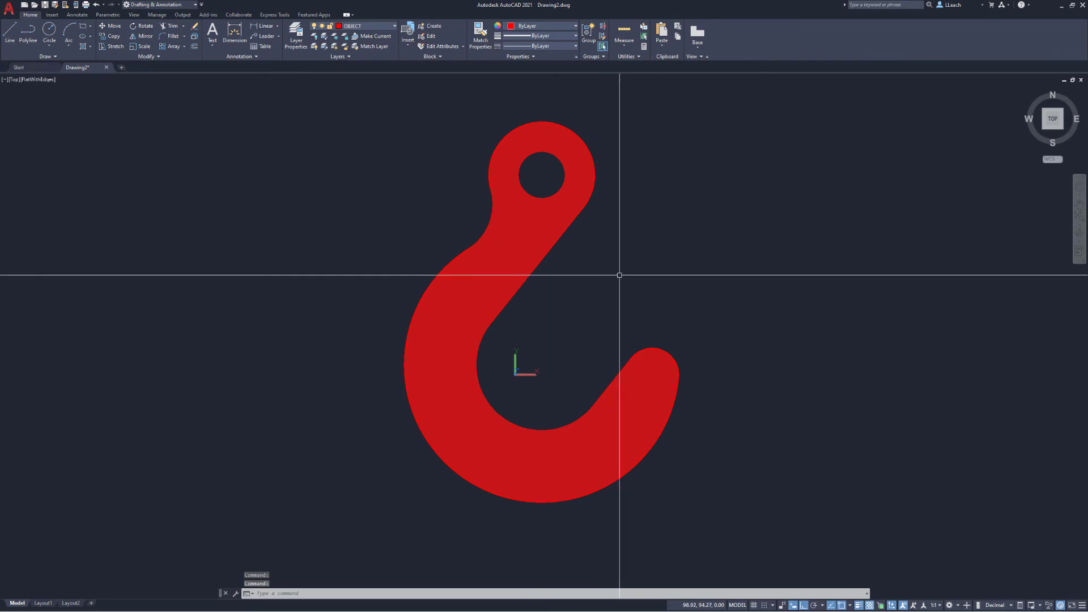
- Save the drawing in the Documents folder as FLAT HOOK AUTOCAD
left_click(8, 9)
left_click(8, 9)
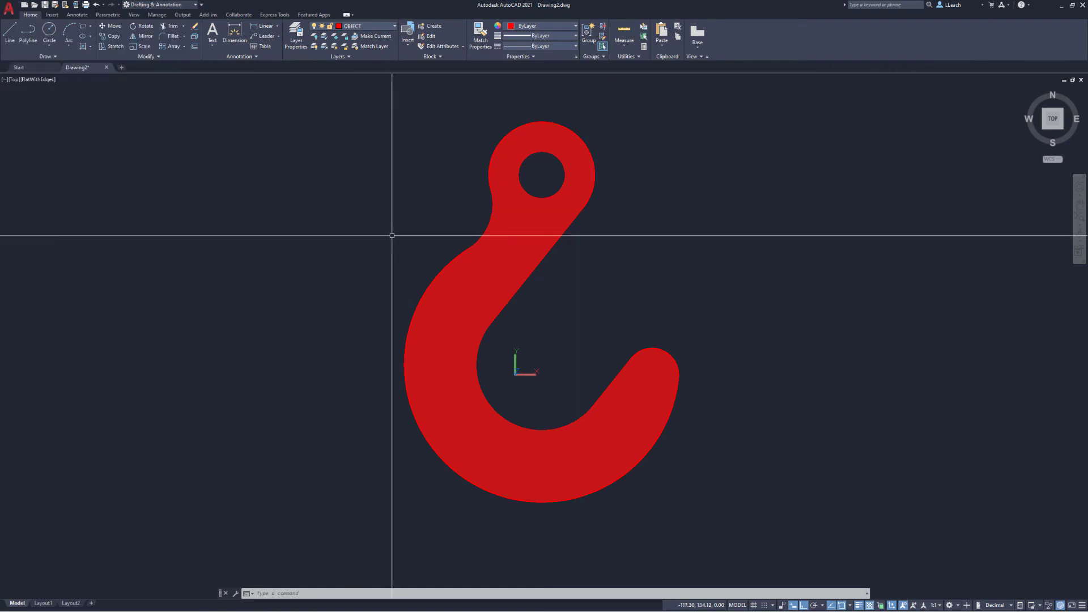
key("ctrl+s")
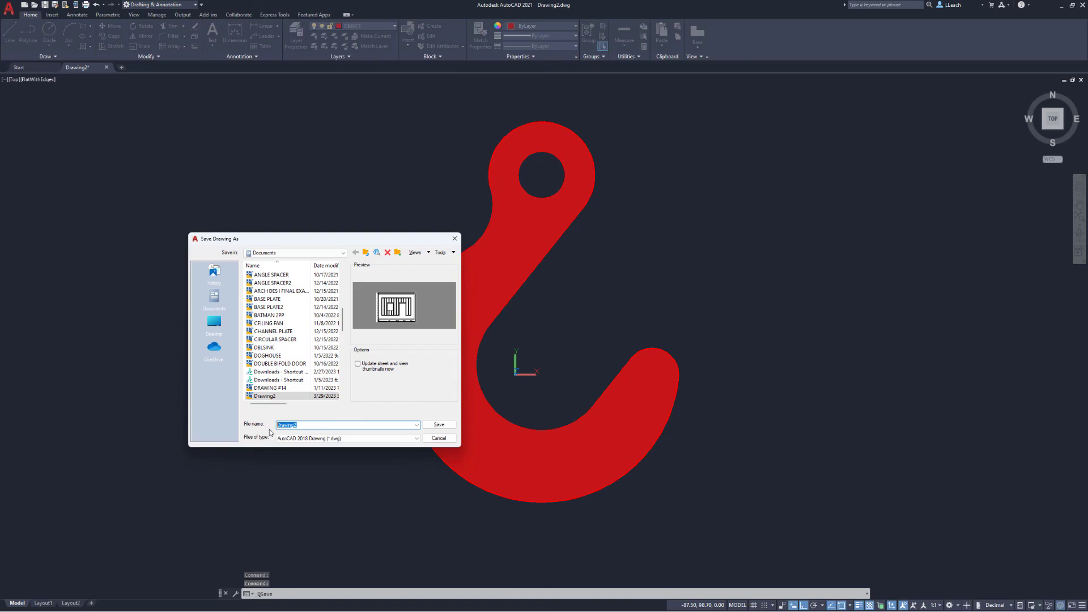
type("FLAT HOOK AUTOCAD")
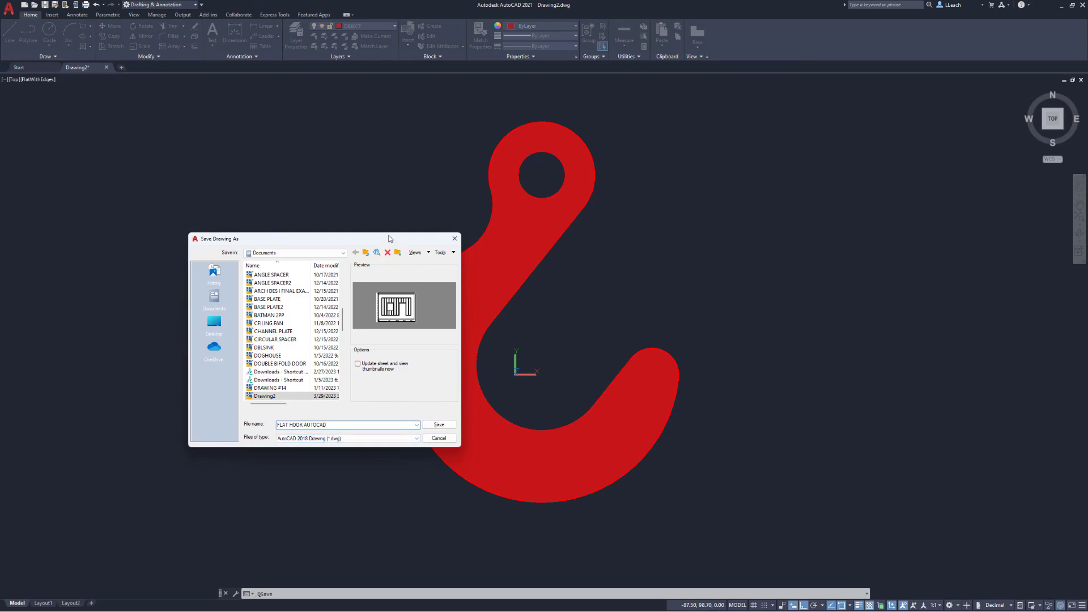
left_click_drag(389, 239, 381, 242)
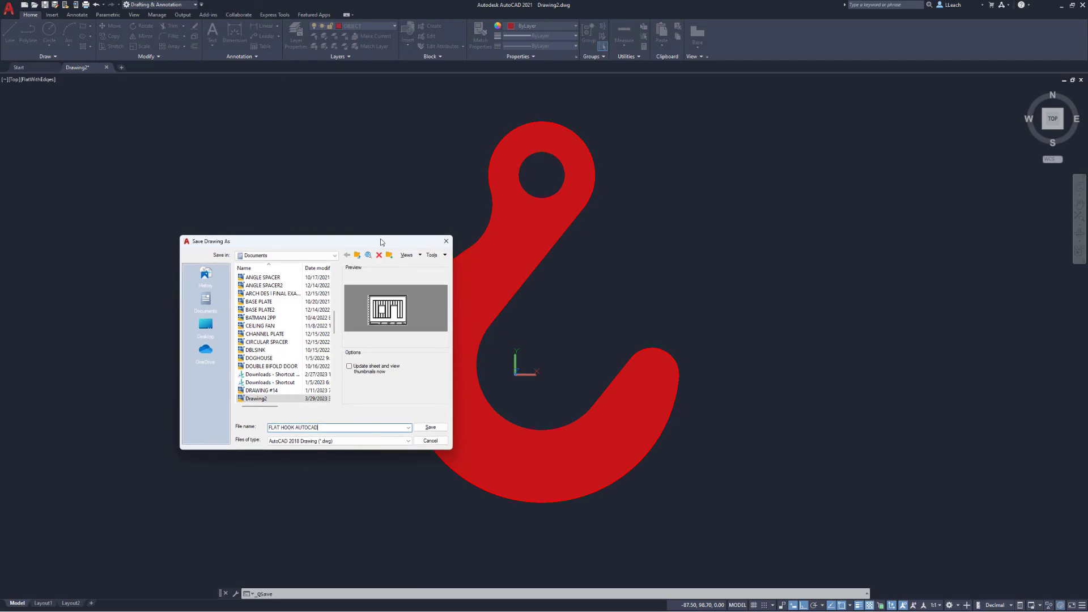
left_click(429, 430)
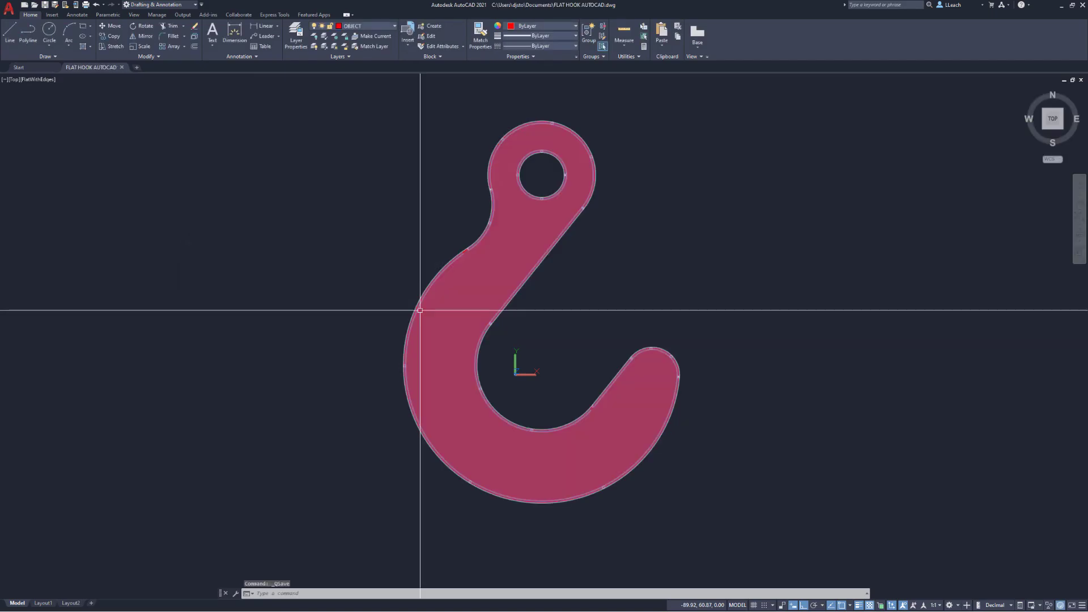